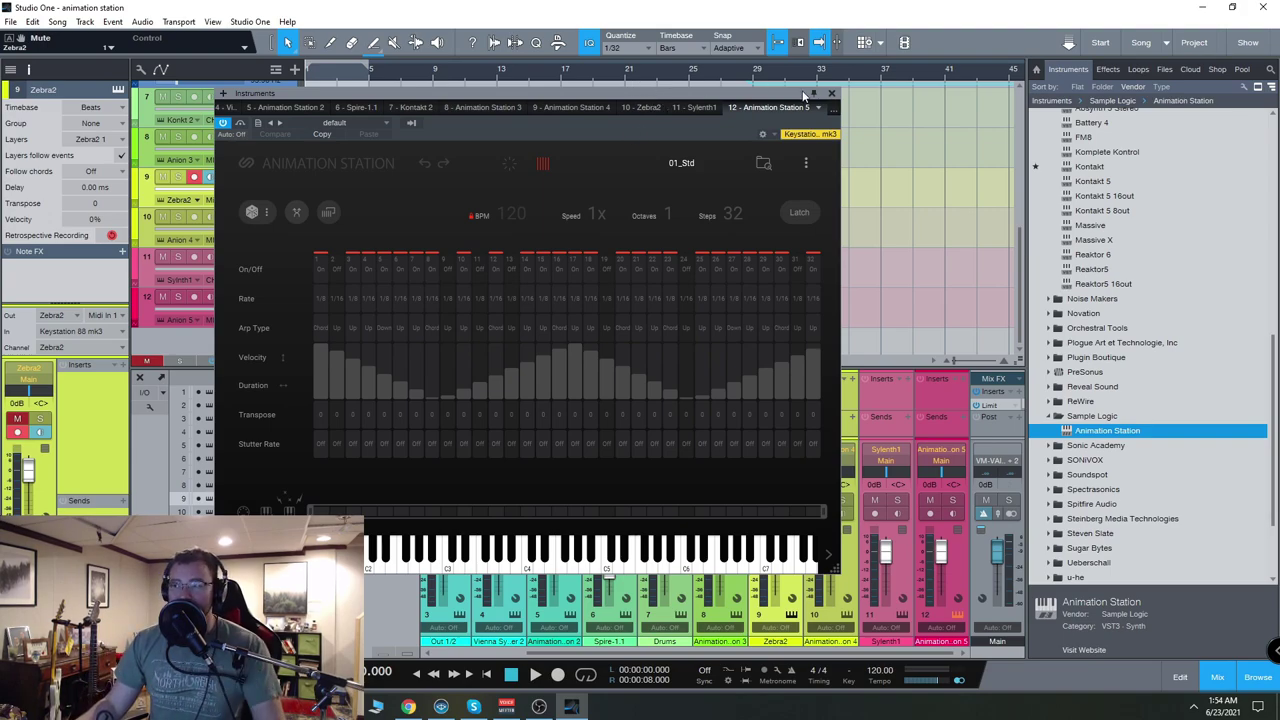
Close the Animation Station arpeggiator window
click(830, 94)
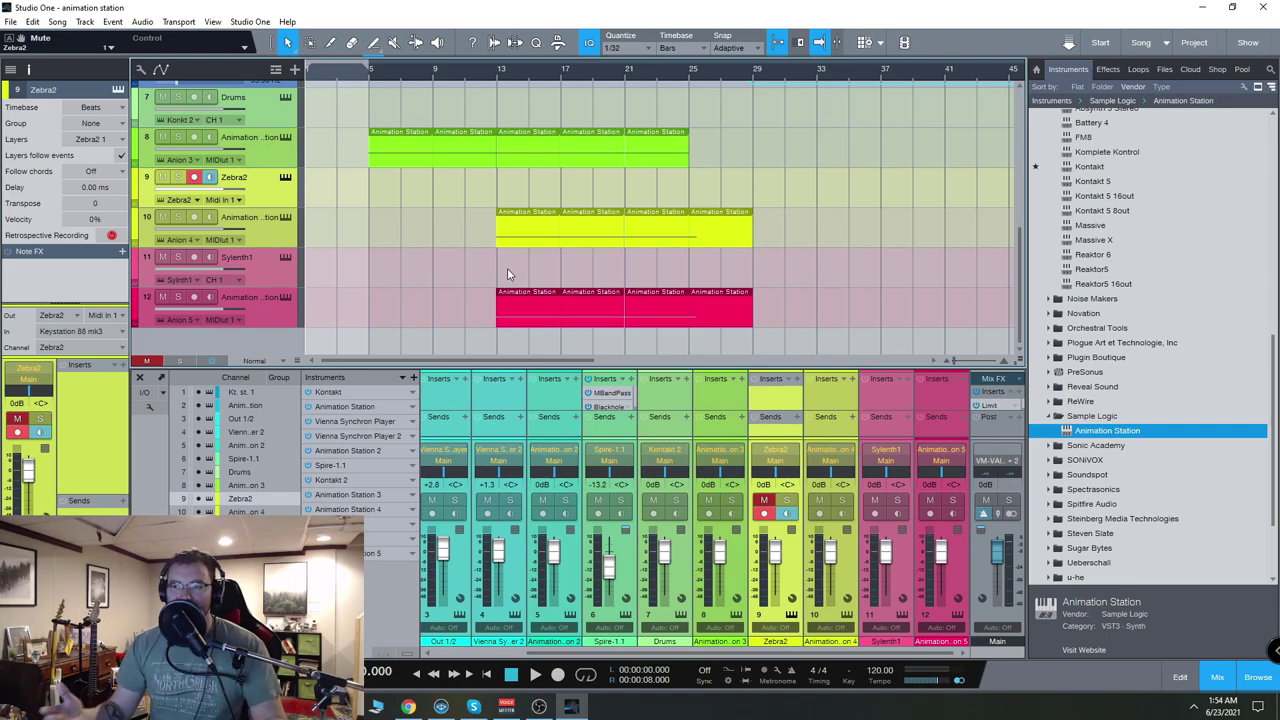
scroll(450, 285, up, 6)
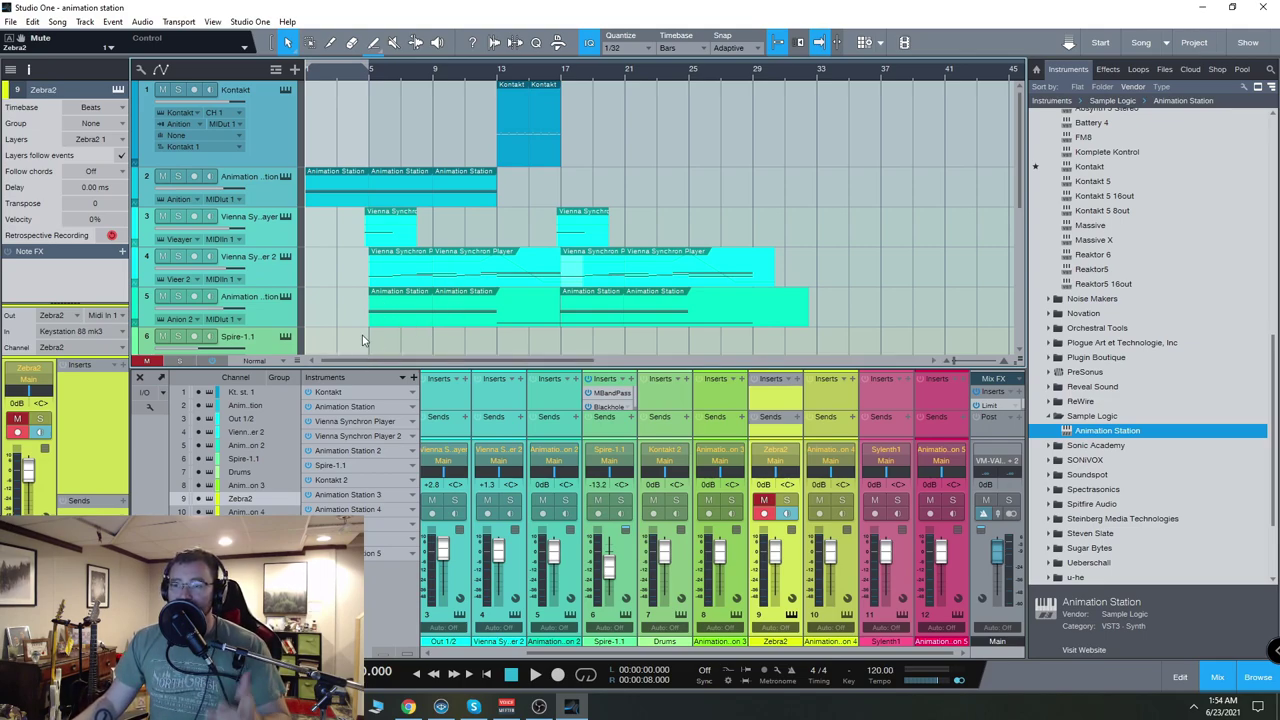
scroll(349, 304, down, 4)
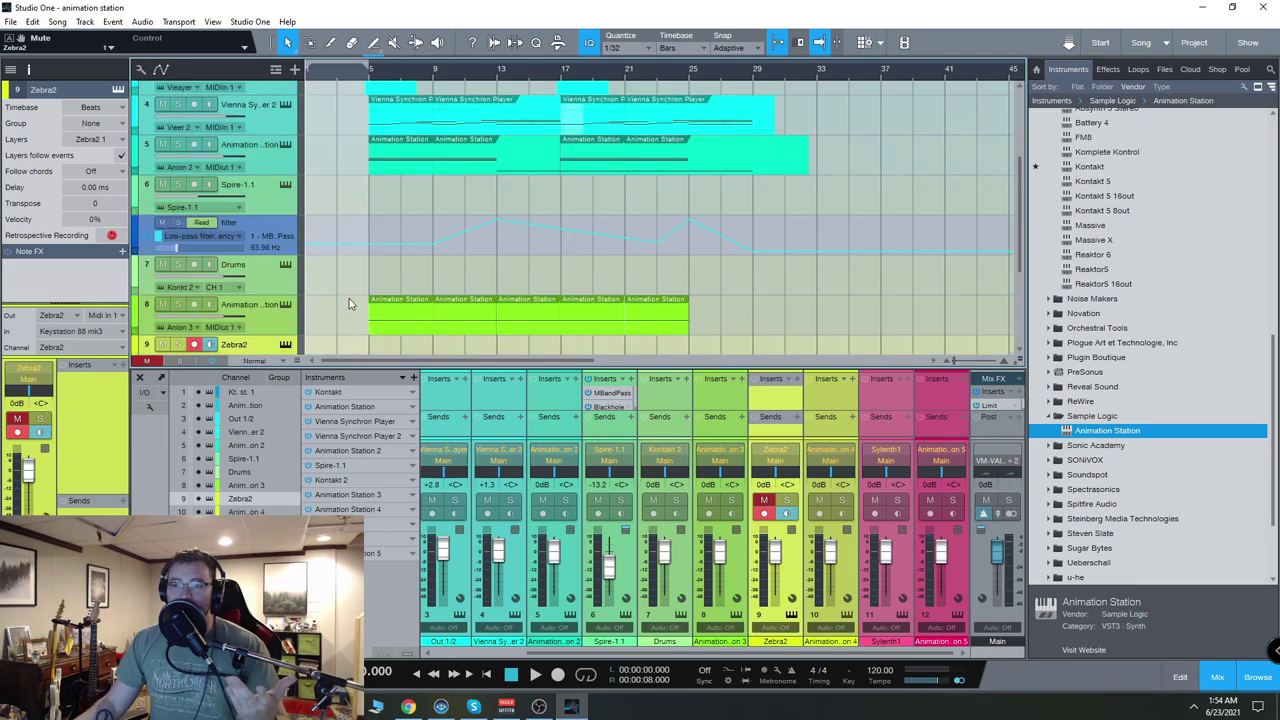
scroll(349, 304, down, 4)
scroll(367, 295, up, 6)
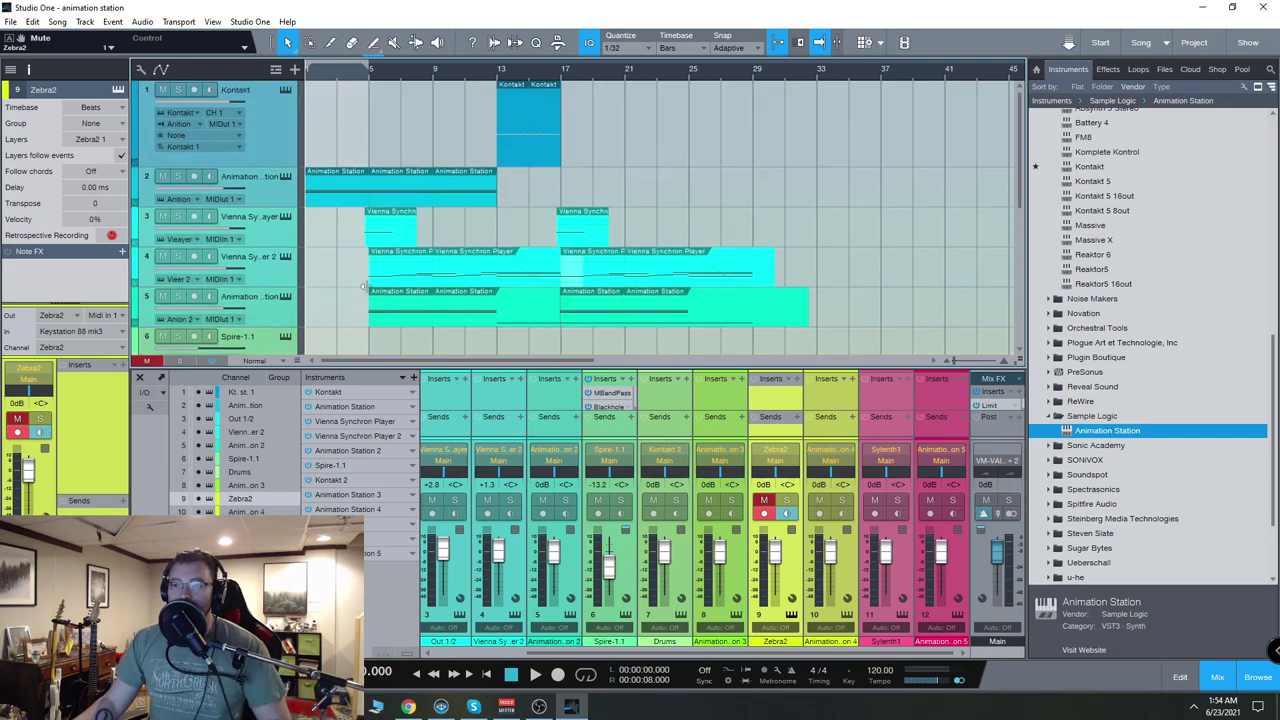
Record-arm track 2's Animation Station instead of Zebra2 for live keyboard playing
click(272, 191)
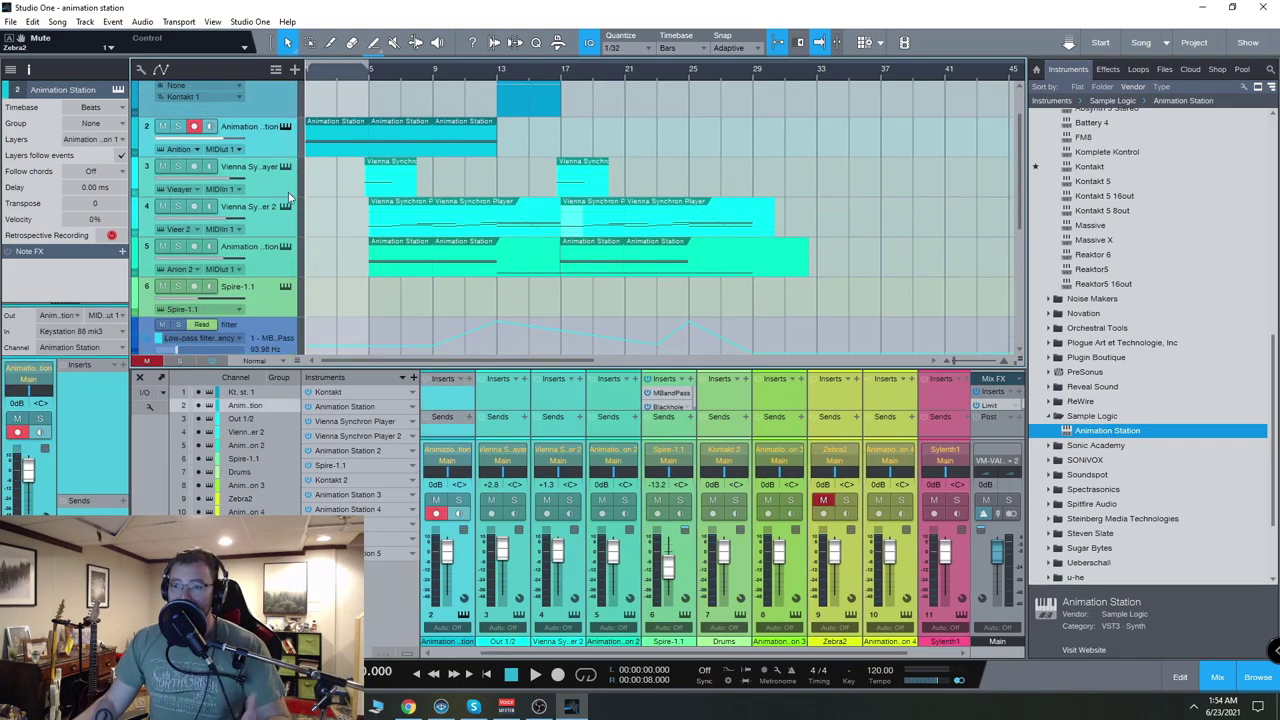
scroll(269, 176, down, 1)
scroll(269, 176, down, 1)
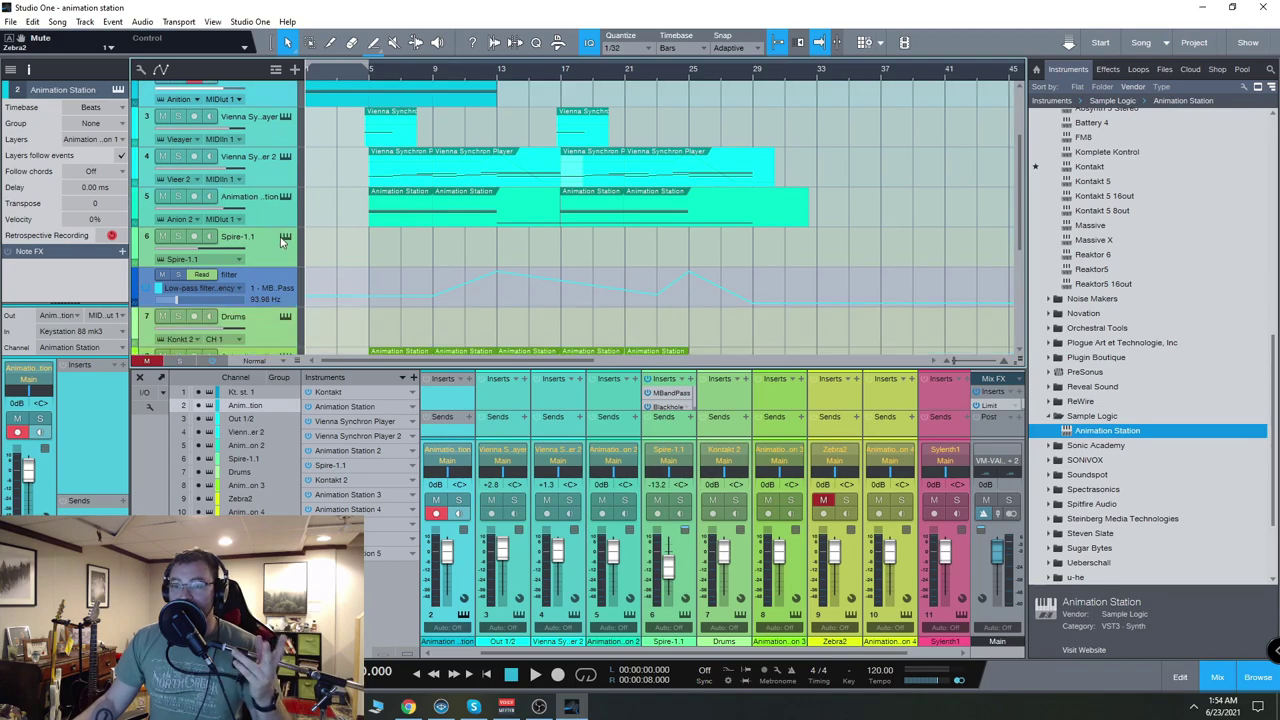
scroll(278, 250, down, 1)
scroll(278, 250, down, 1)
scroll(277, 248, up, 4)
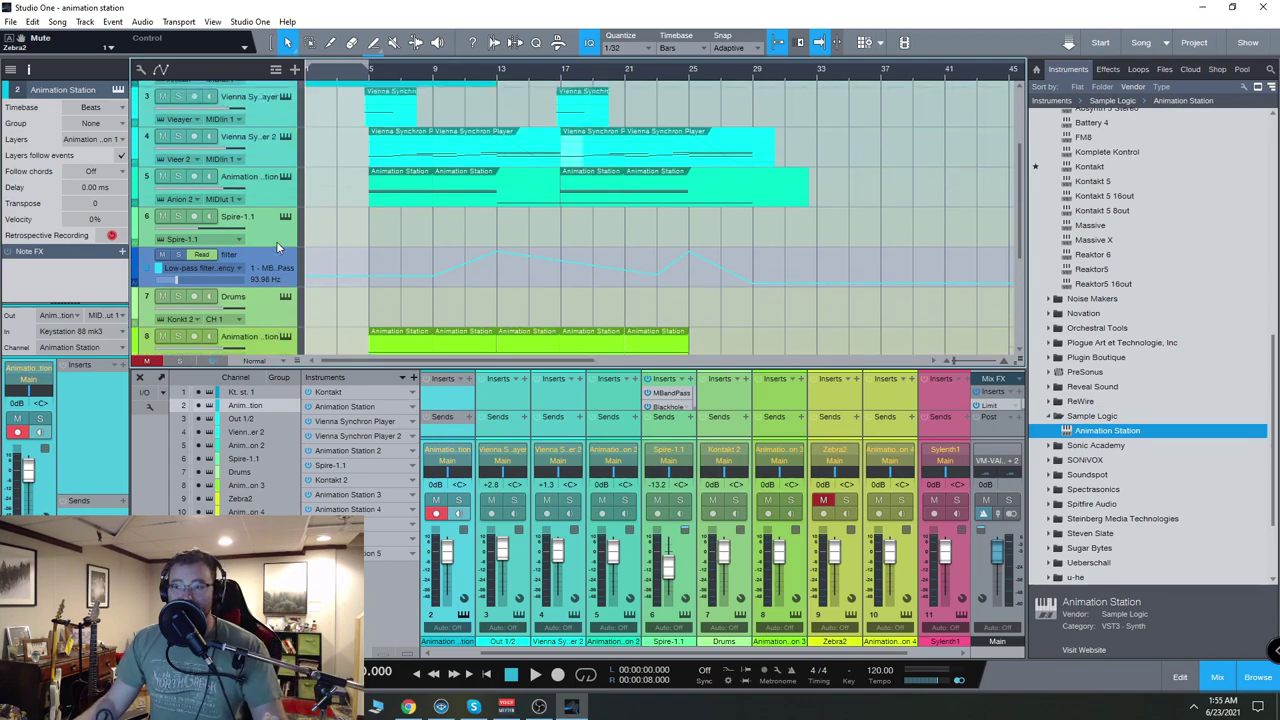
scroll(278, 248, up, 1)
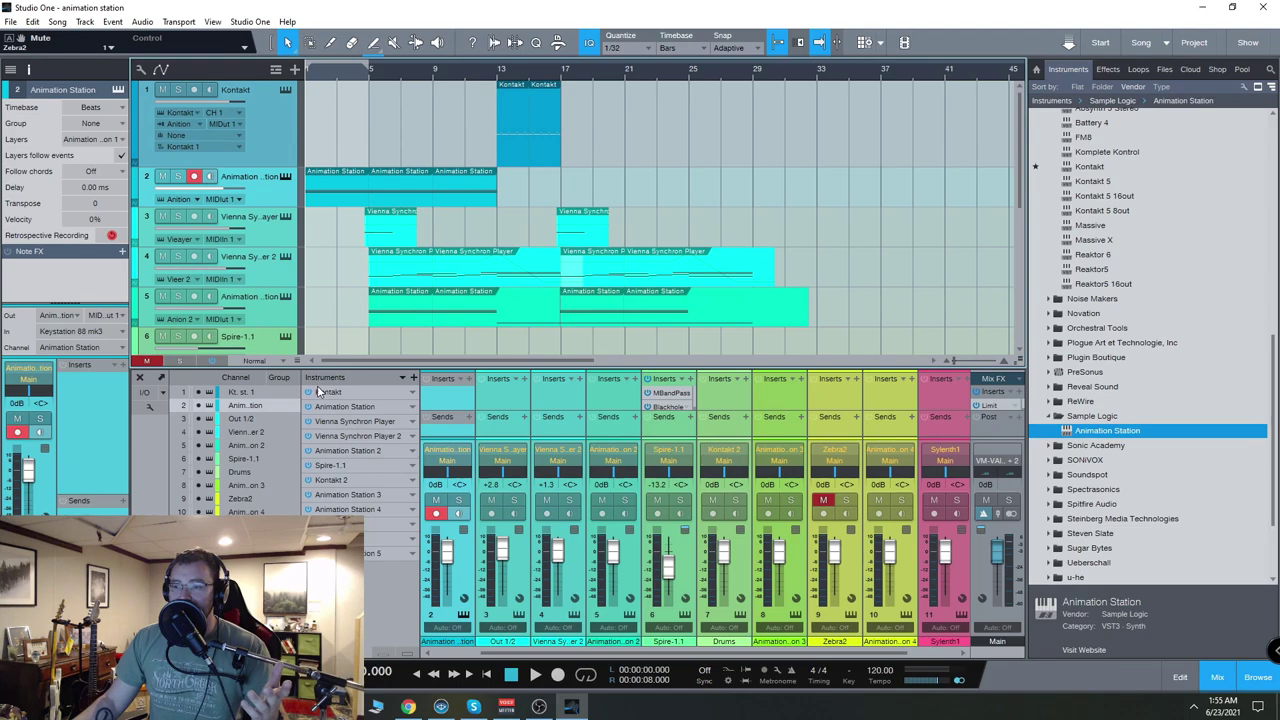
Open track 2's Animation Station arpeggiator and move its window aside
click(284, 177)
drag(582, 128, 662, 107)
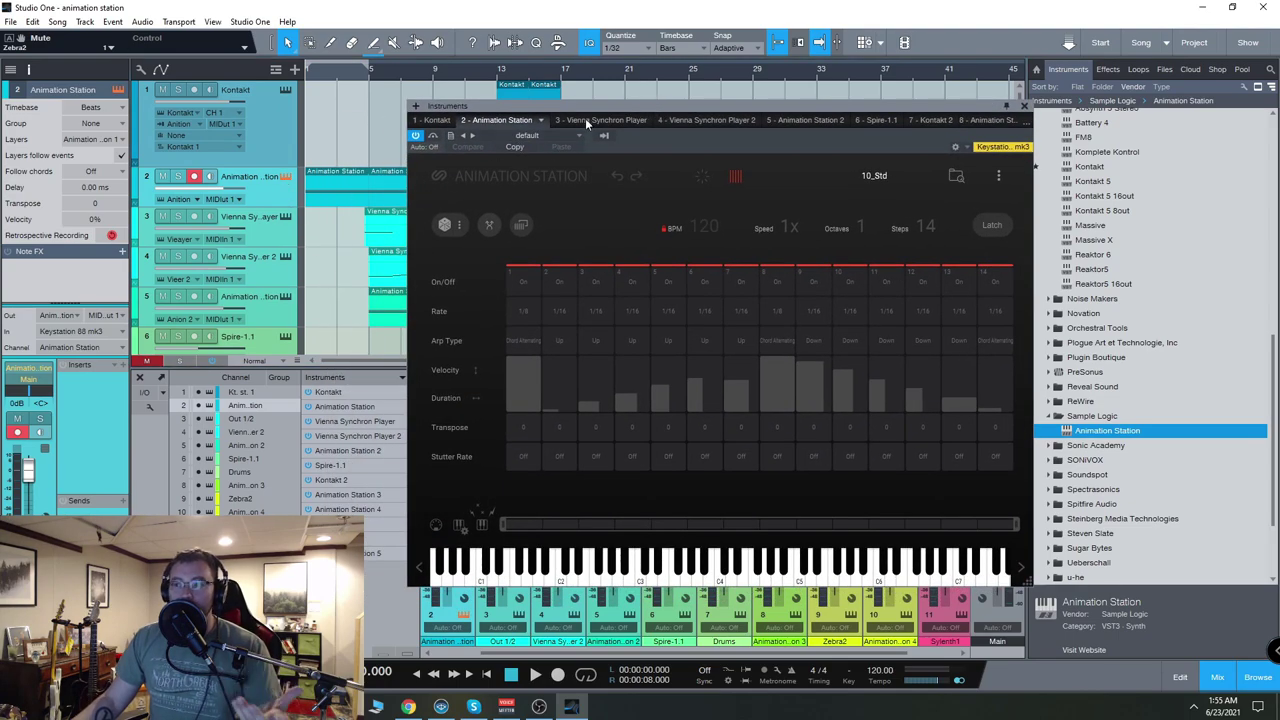
drag(588, 121, 544, 118)
Check Kontakt's outputs and confirm MIDI channel 1 comes from Animation Station, then close Kontakt
click(284, 90)
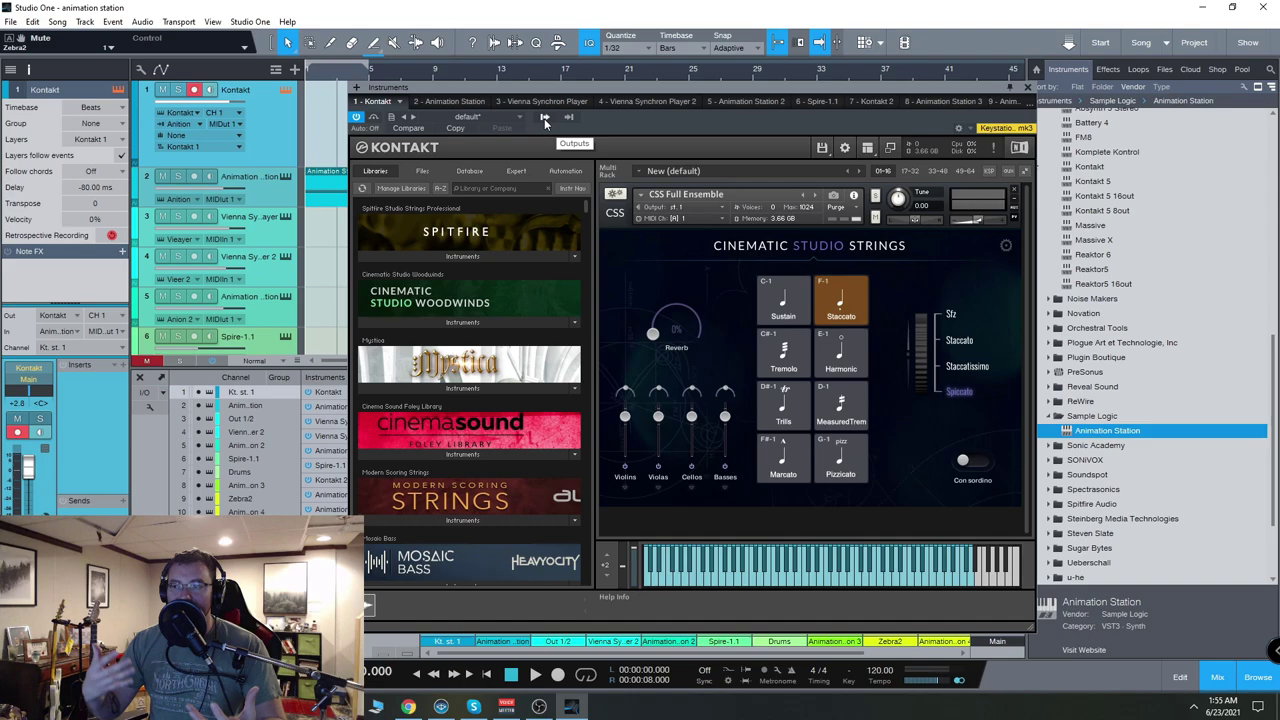
click(544, 118)
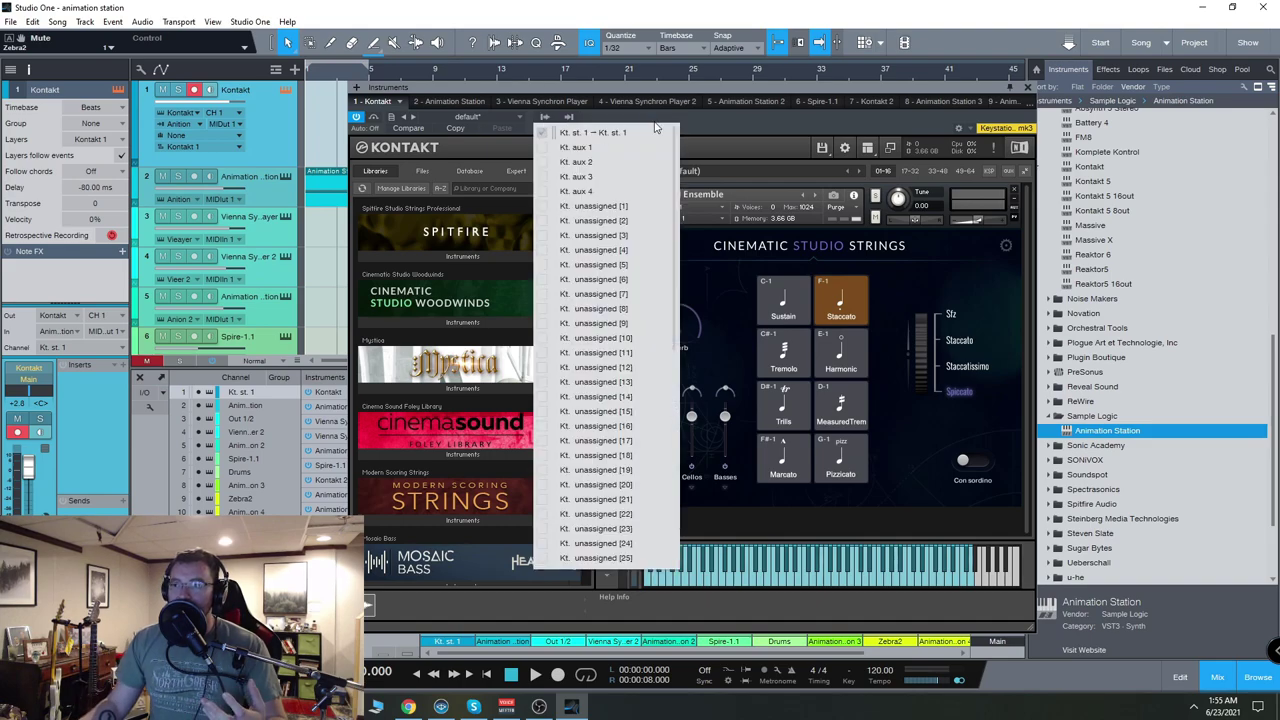
click(578, 118)
click(578, 118)
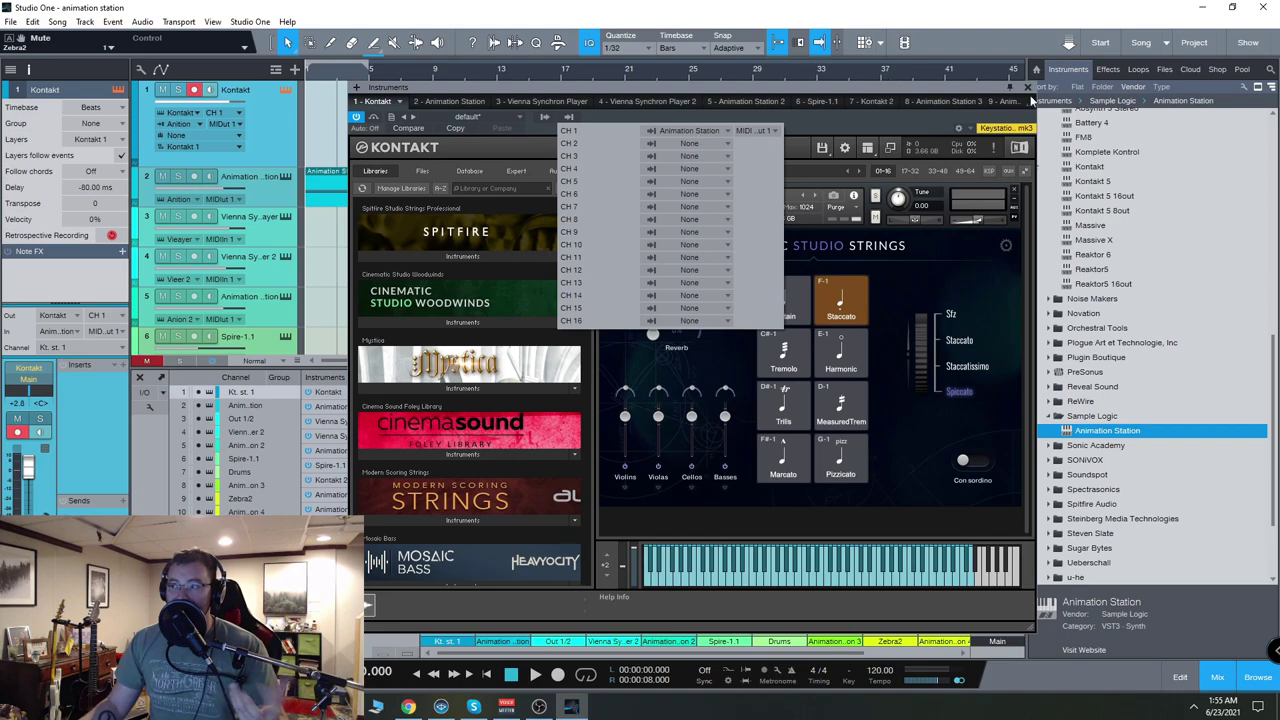
click(1030, 92)
click(1027, 88)
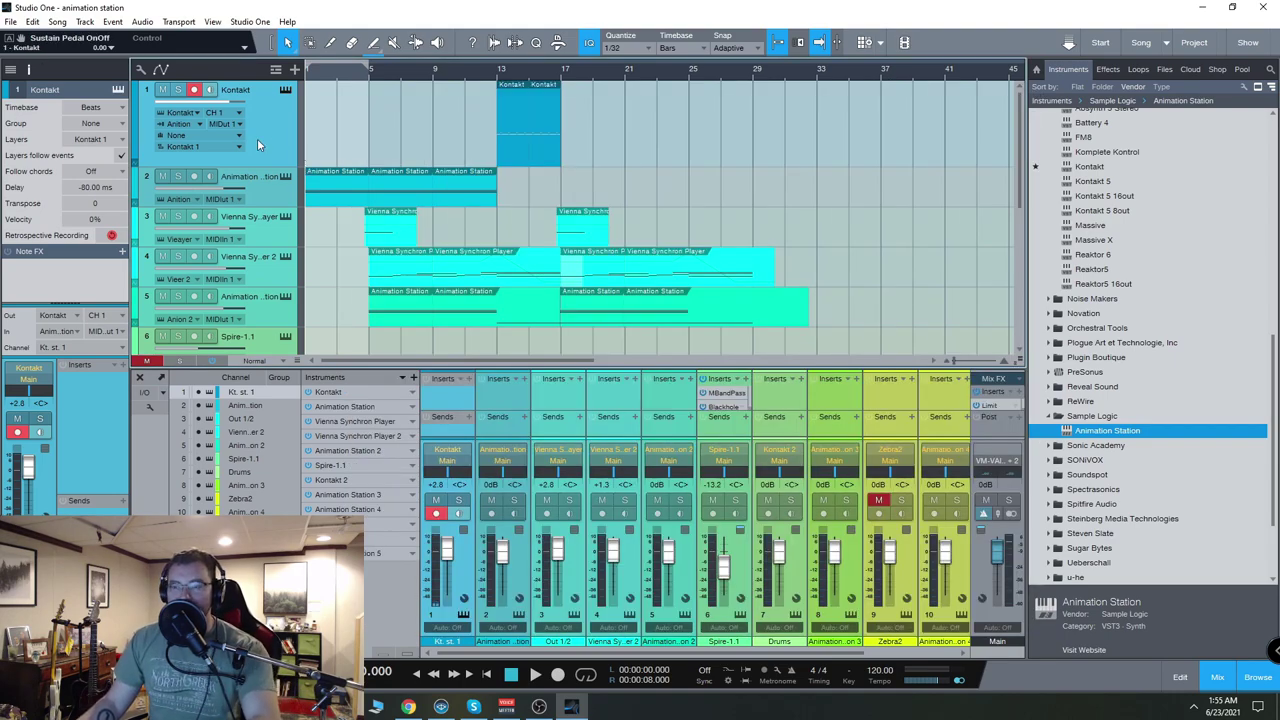
click(265, 200)
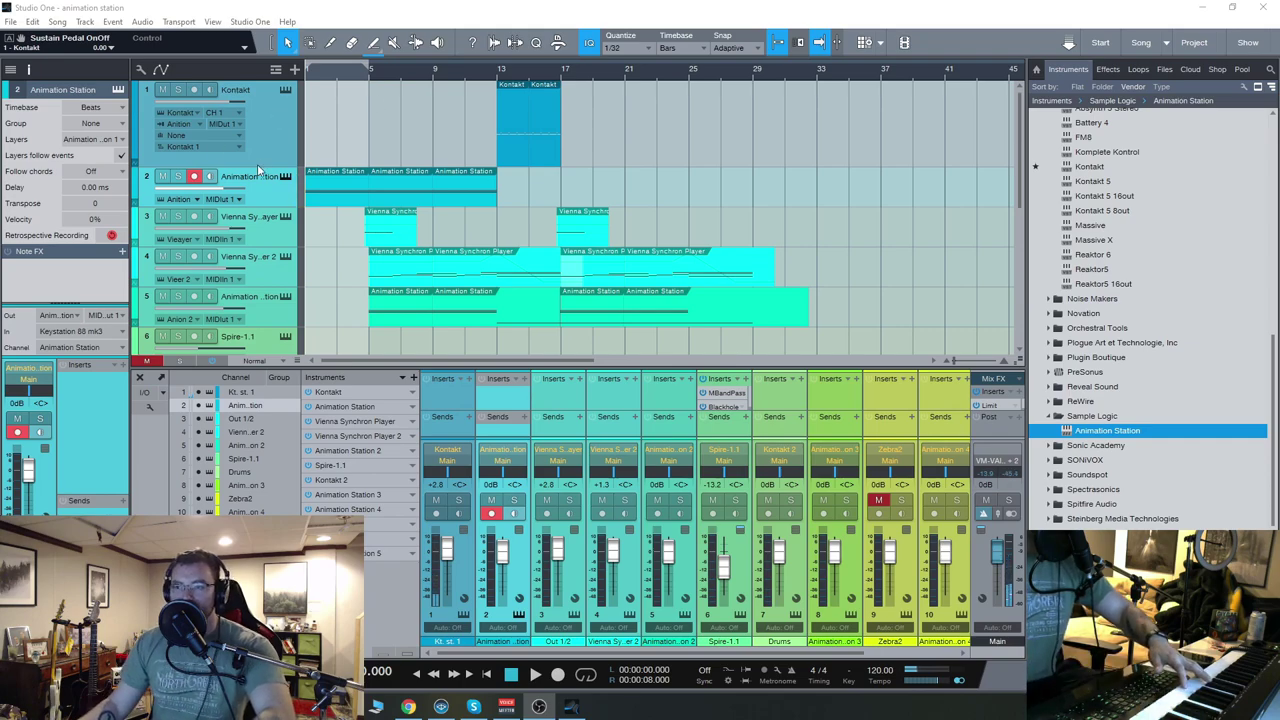
click(285, 176)
drag(722, 90, 636, 87)
mouse_move(761, 163)
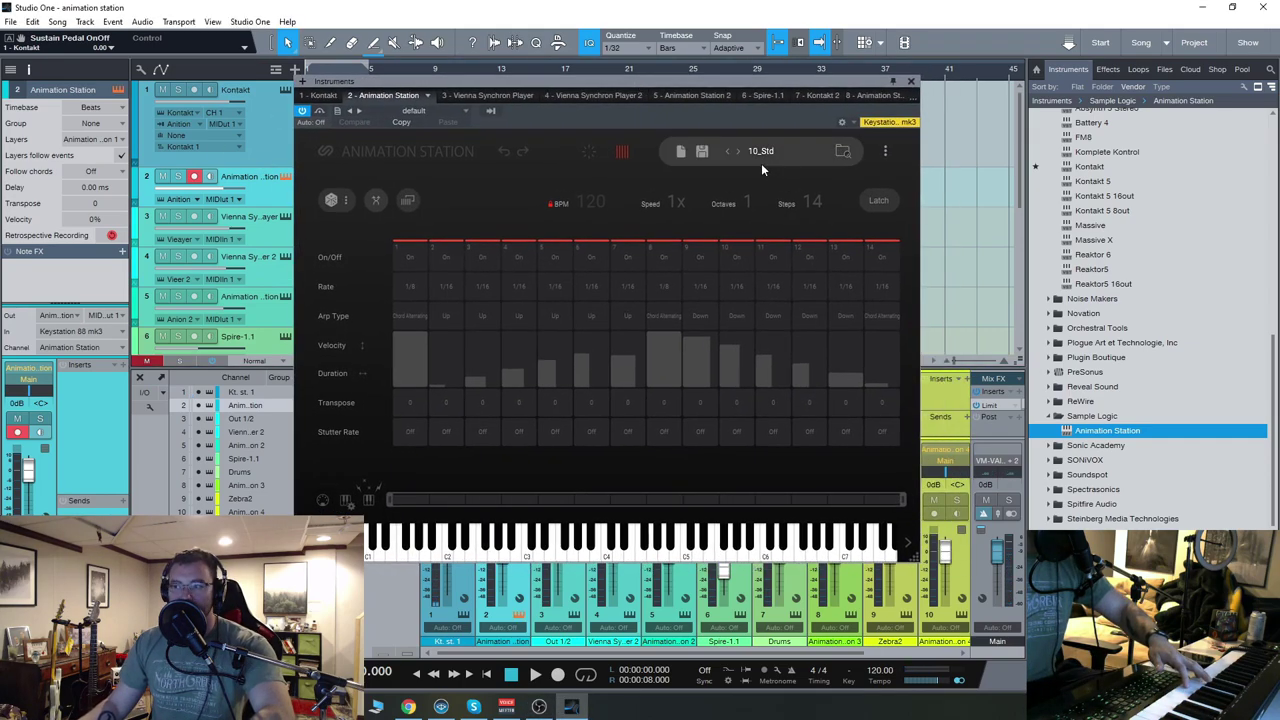
click(843, 152)
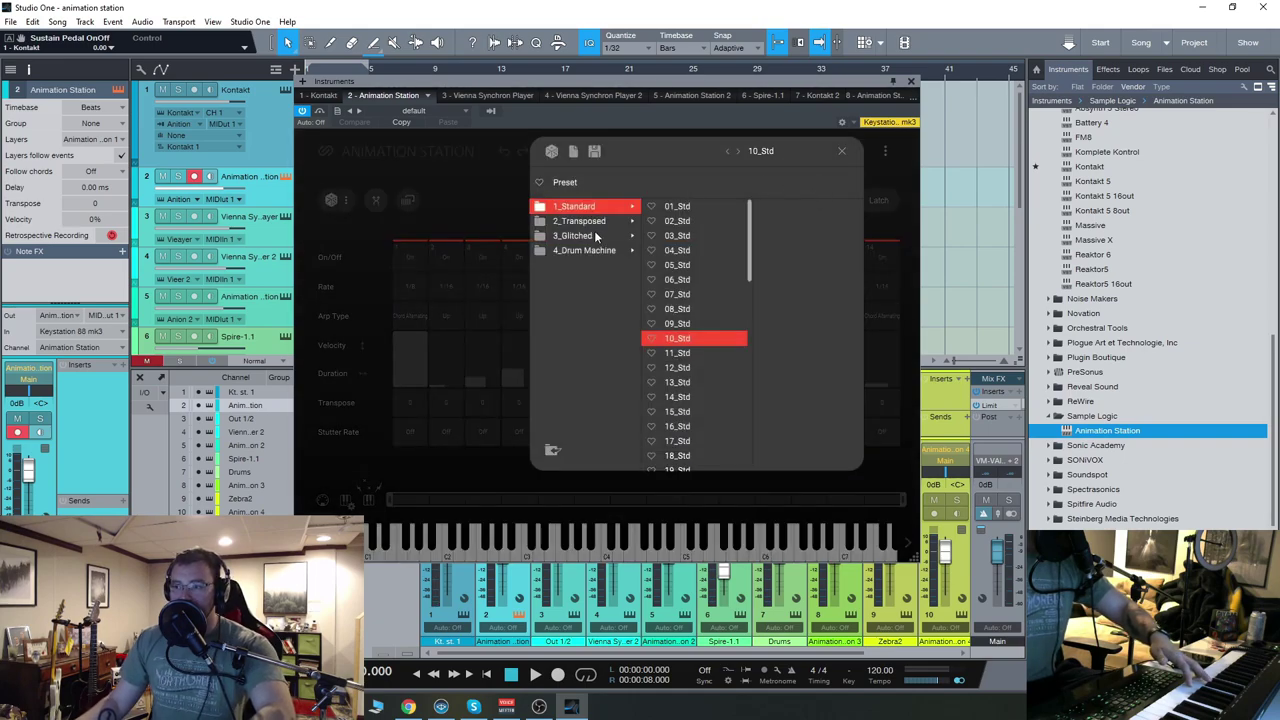
click(840, 153)
drag(799, 82, 775, 84)
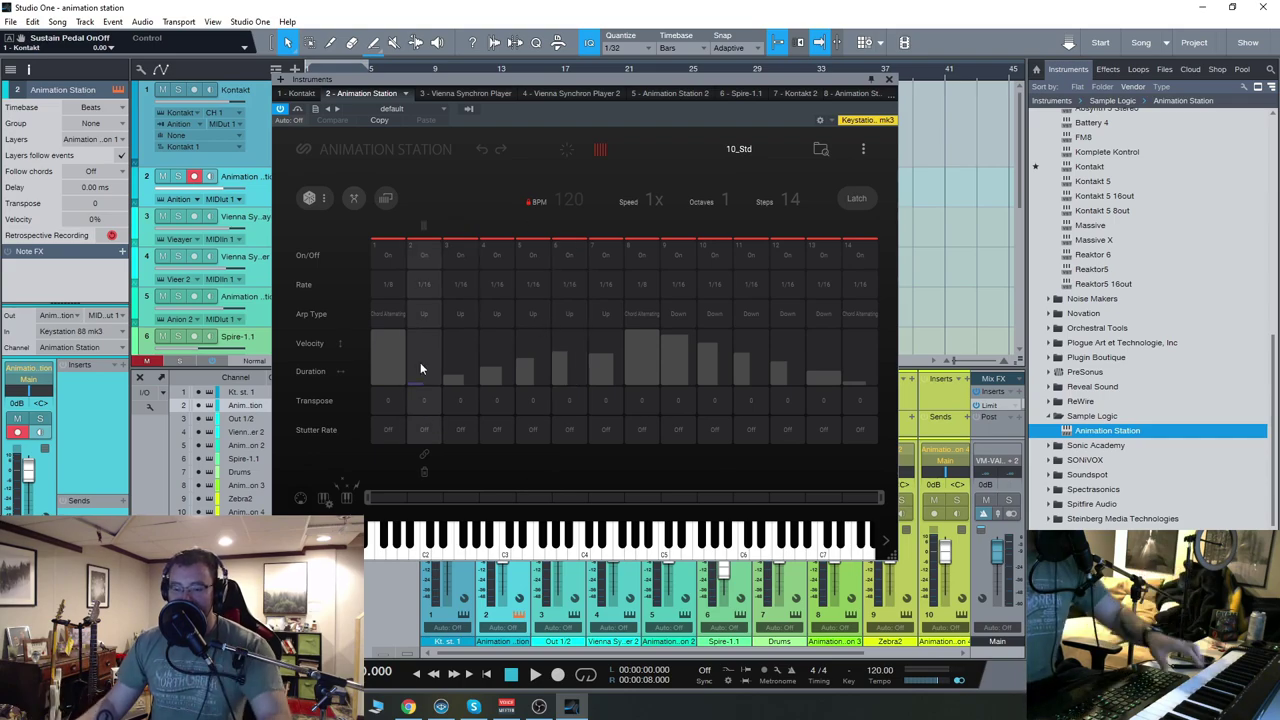
click(387, 315)
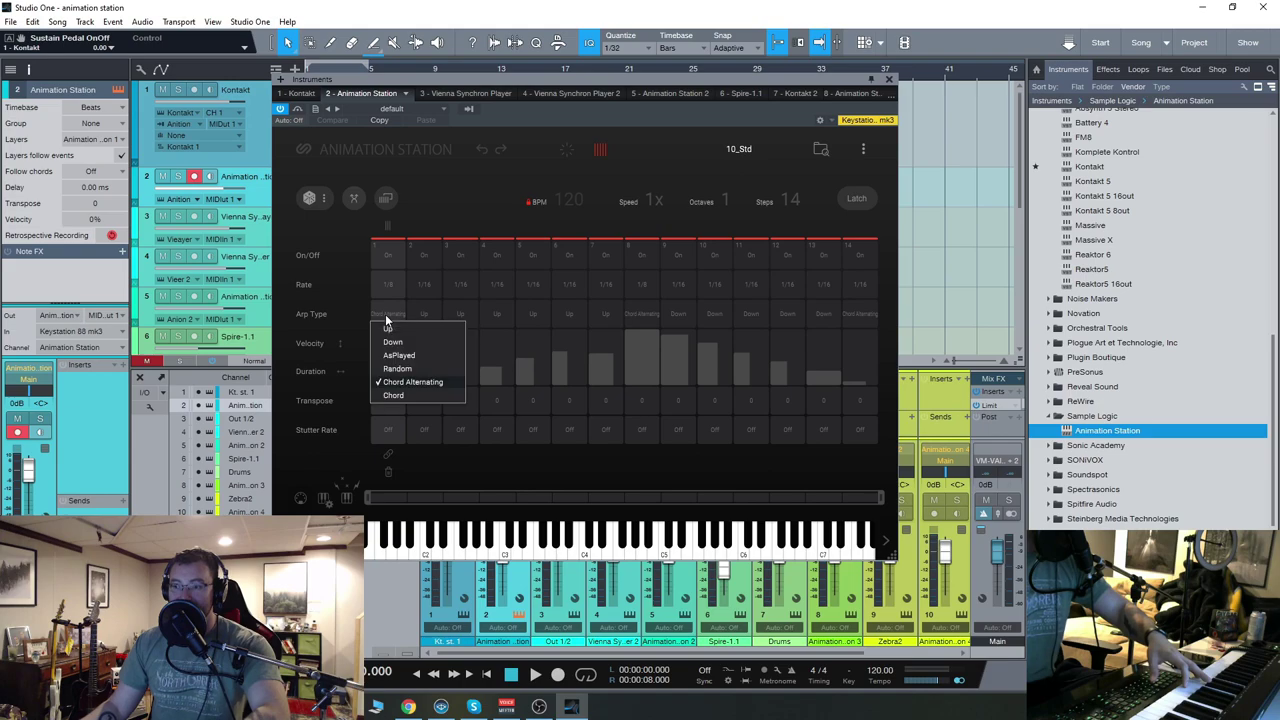
drag(565, 78, 546, 76)
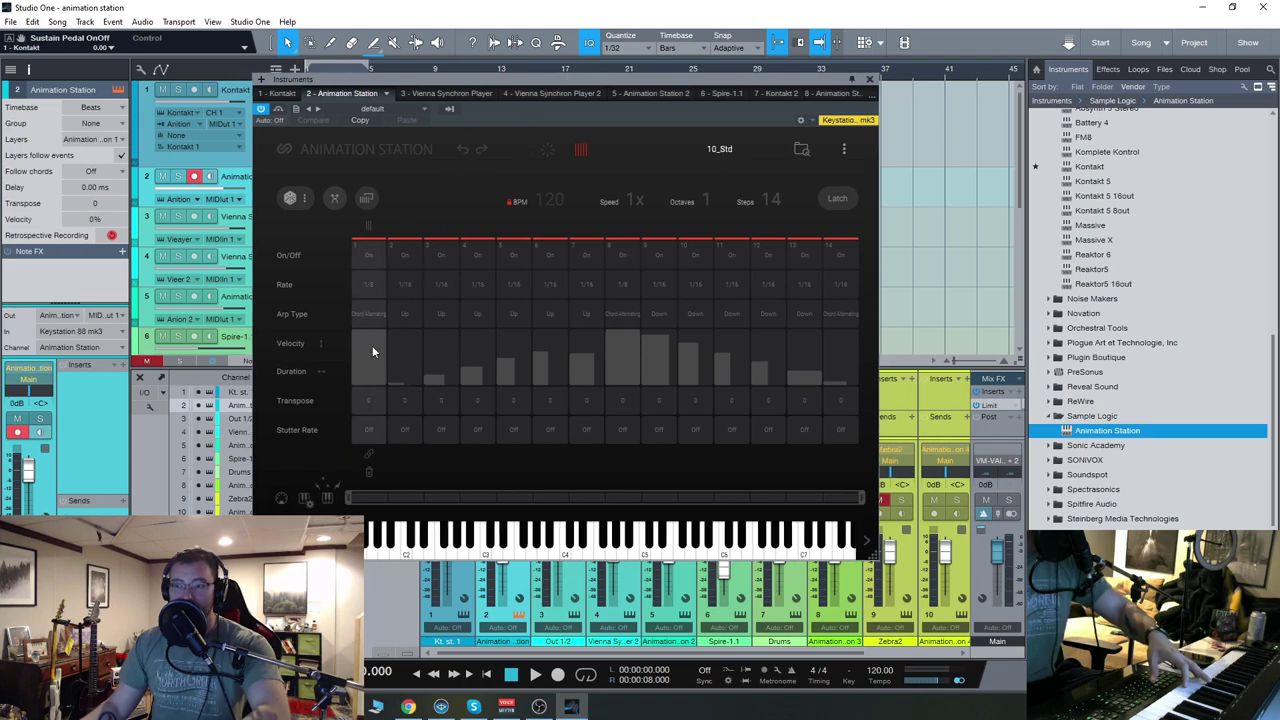
click(869, 78)
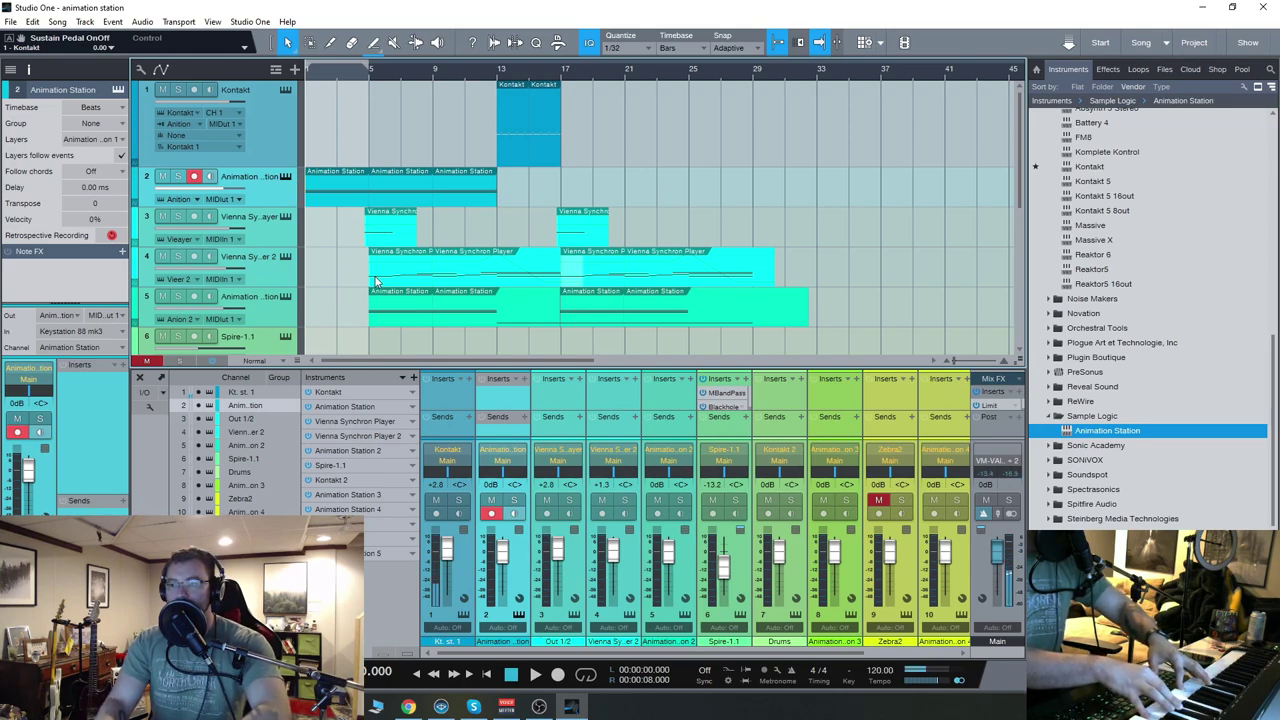
Record-arm Animation Station 2 on track 5, briefly switch to track 8, then return to track 5
scroll(376, 282, down, 3)
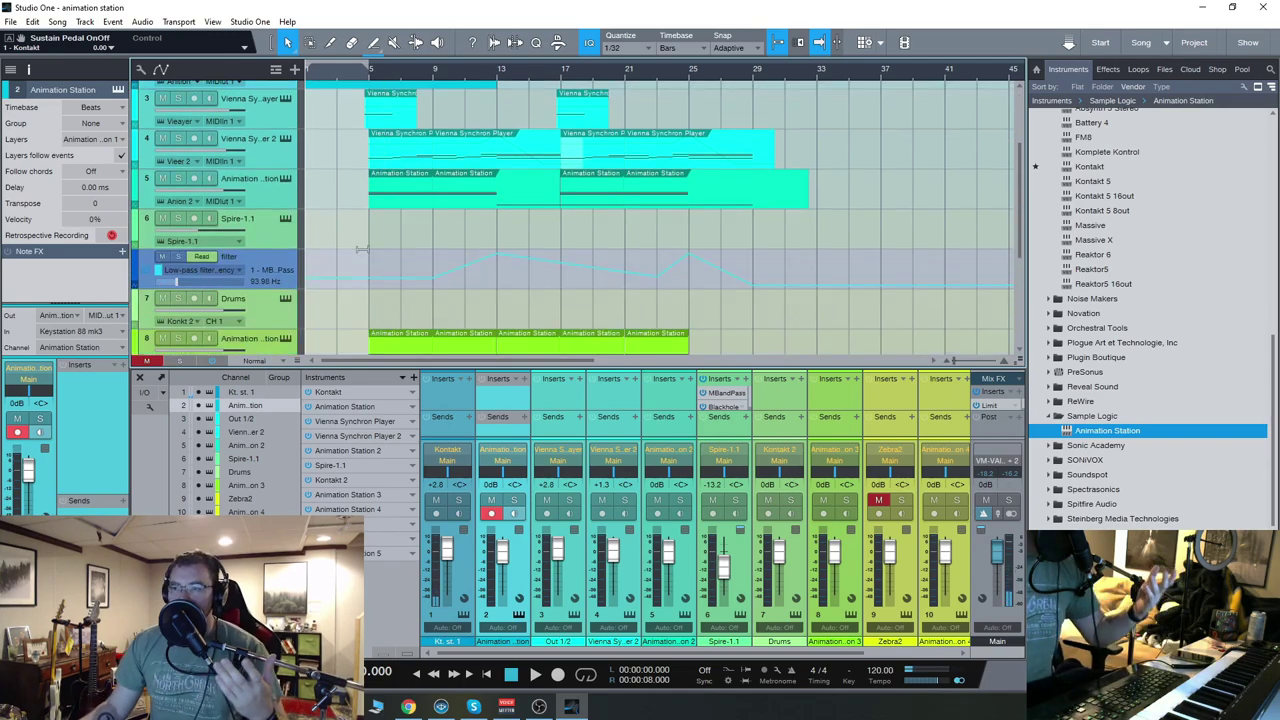
click(282, 190)
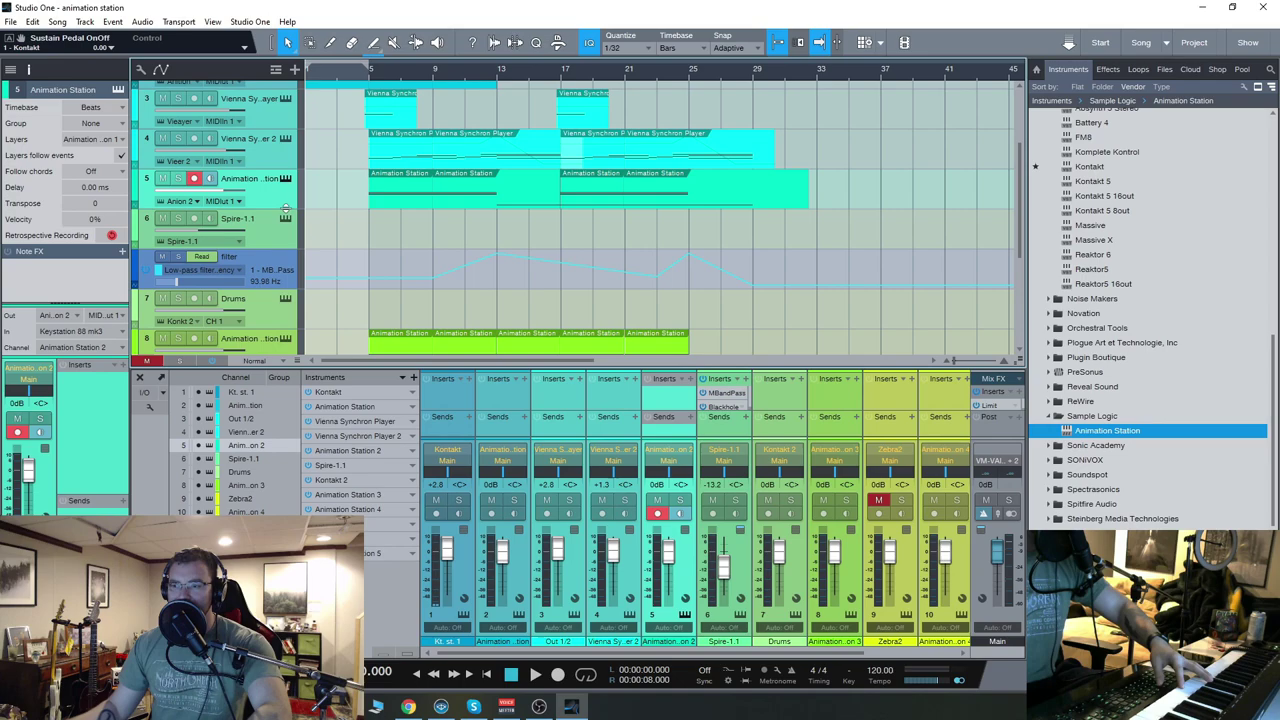
scroll(271, 207, down, 3)
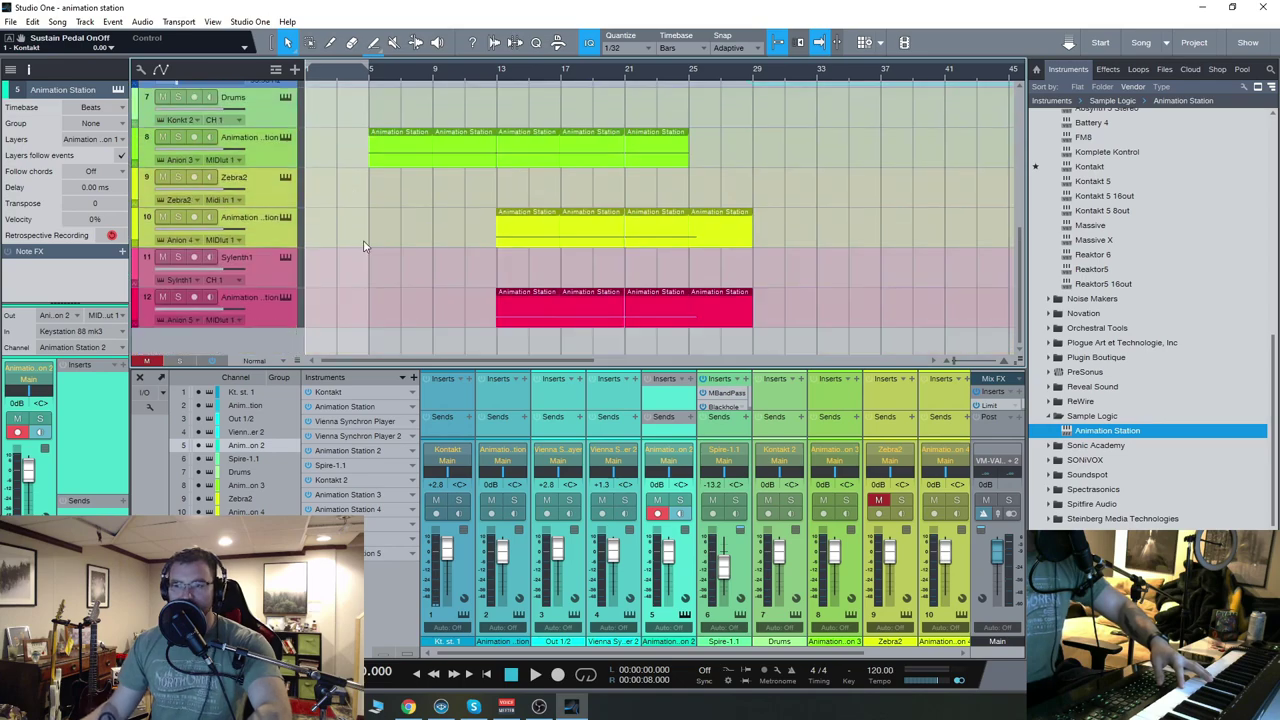
click(281, 160)
scroll(400, 178, up, 3)
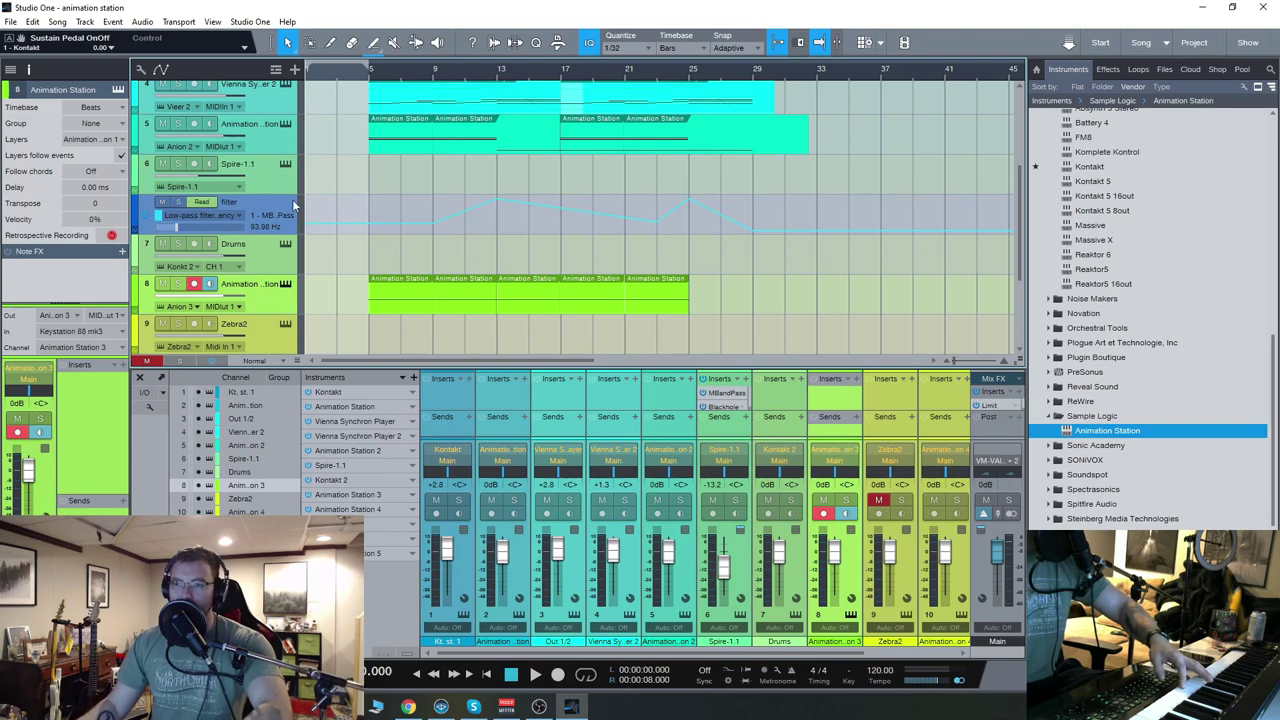
click(271, 146)
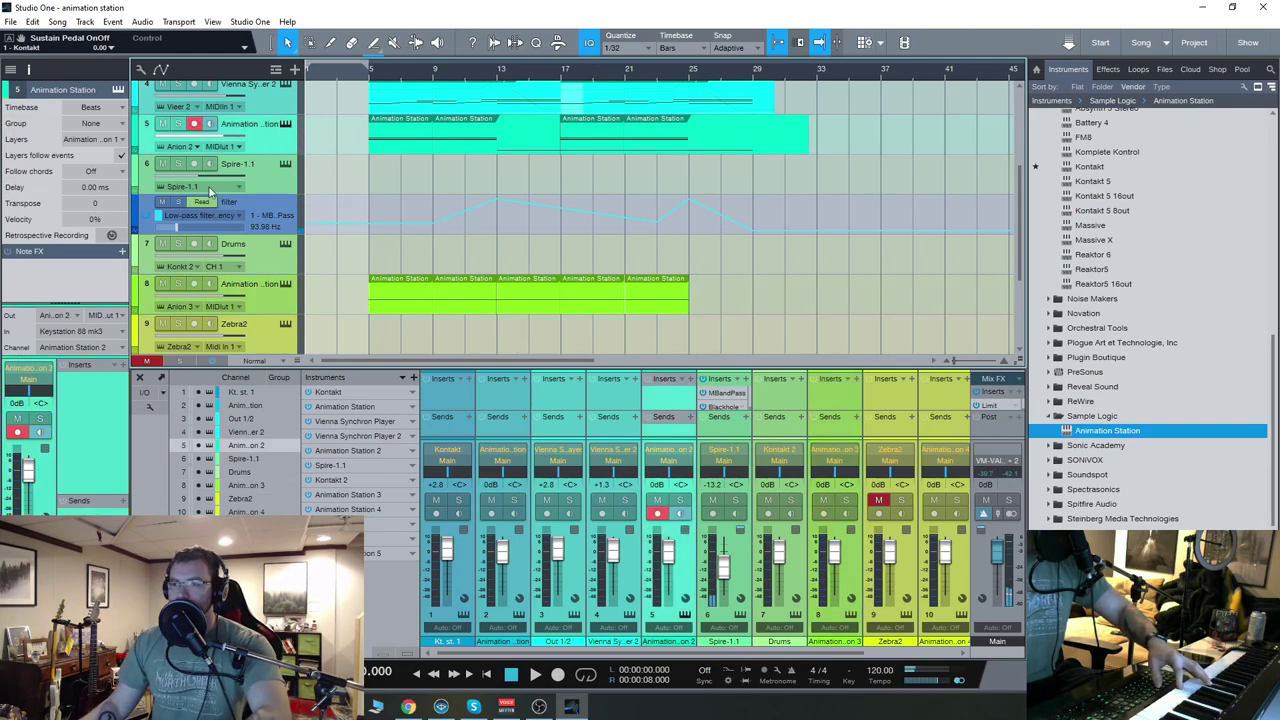
key(F3)
key(F3)
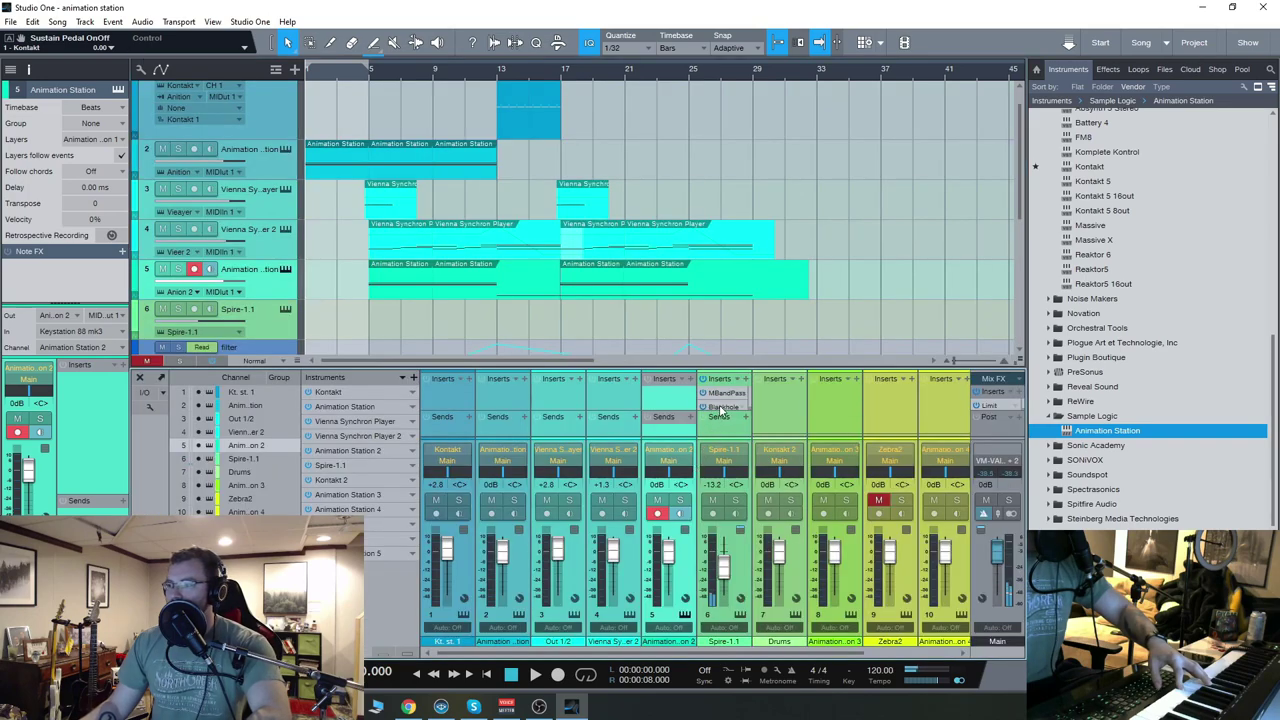
click(730, 394)
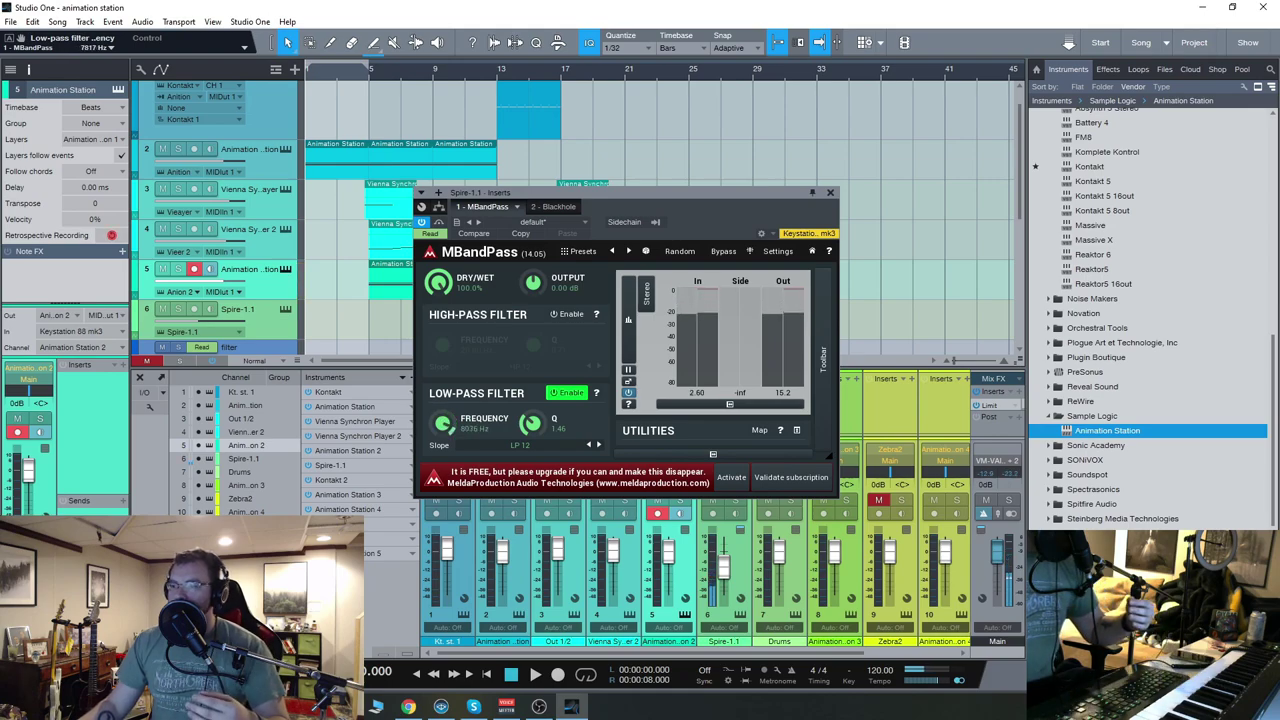
click(830, 193)
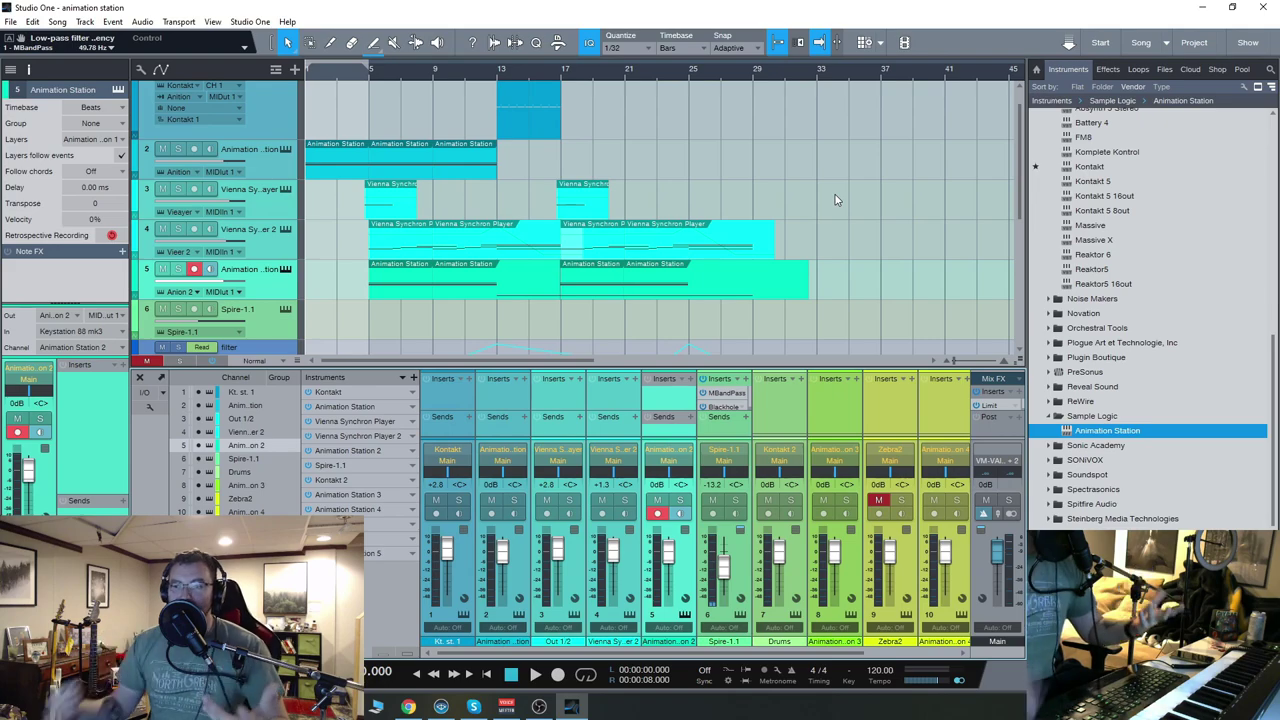
scroll(455, 315, down, 5)
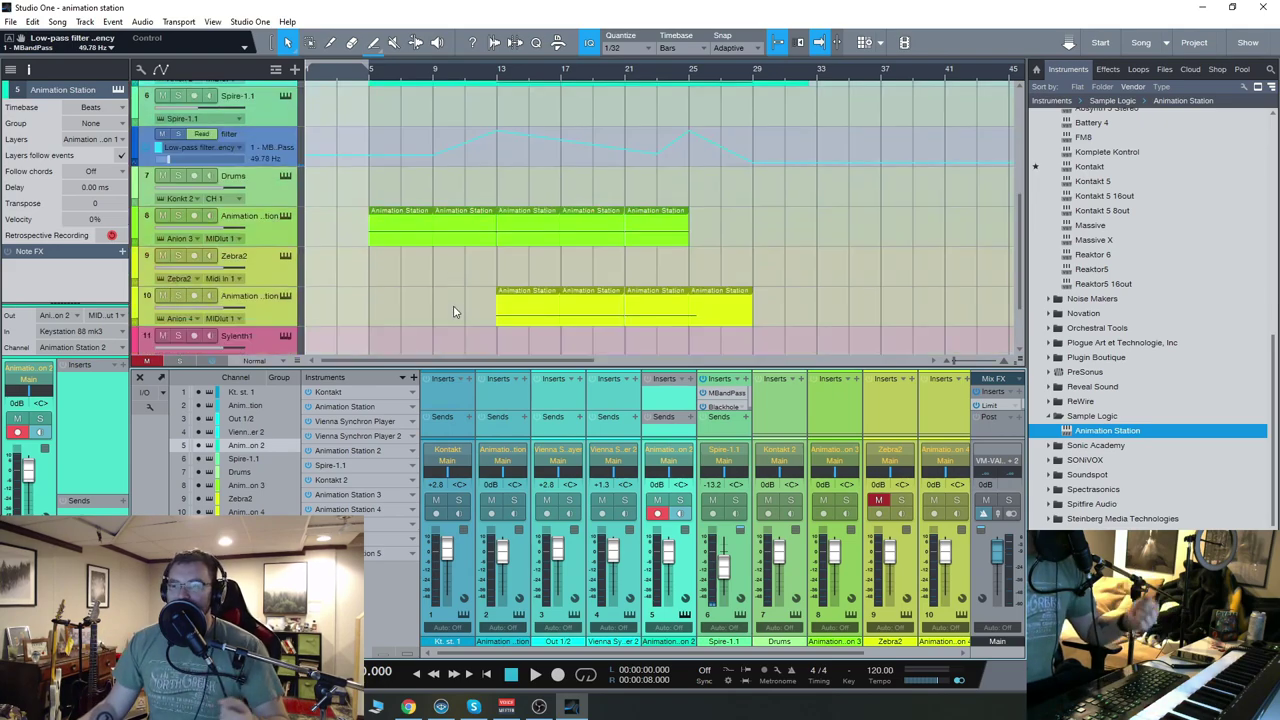
scroll(404, 287, up, 2)
click(285, 158)
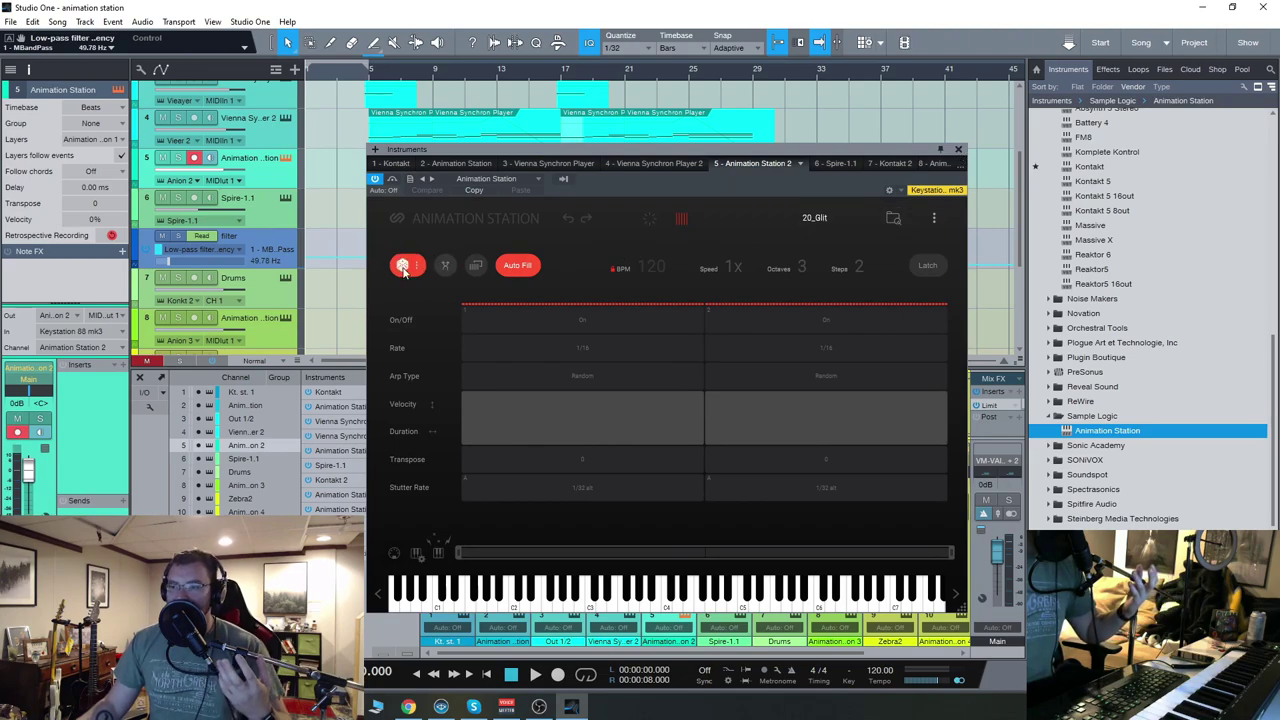
click(958, 149)
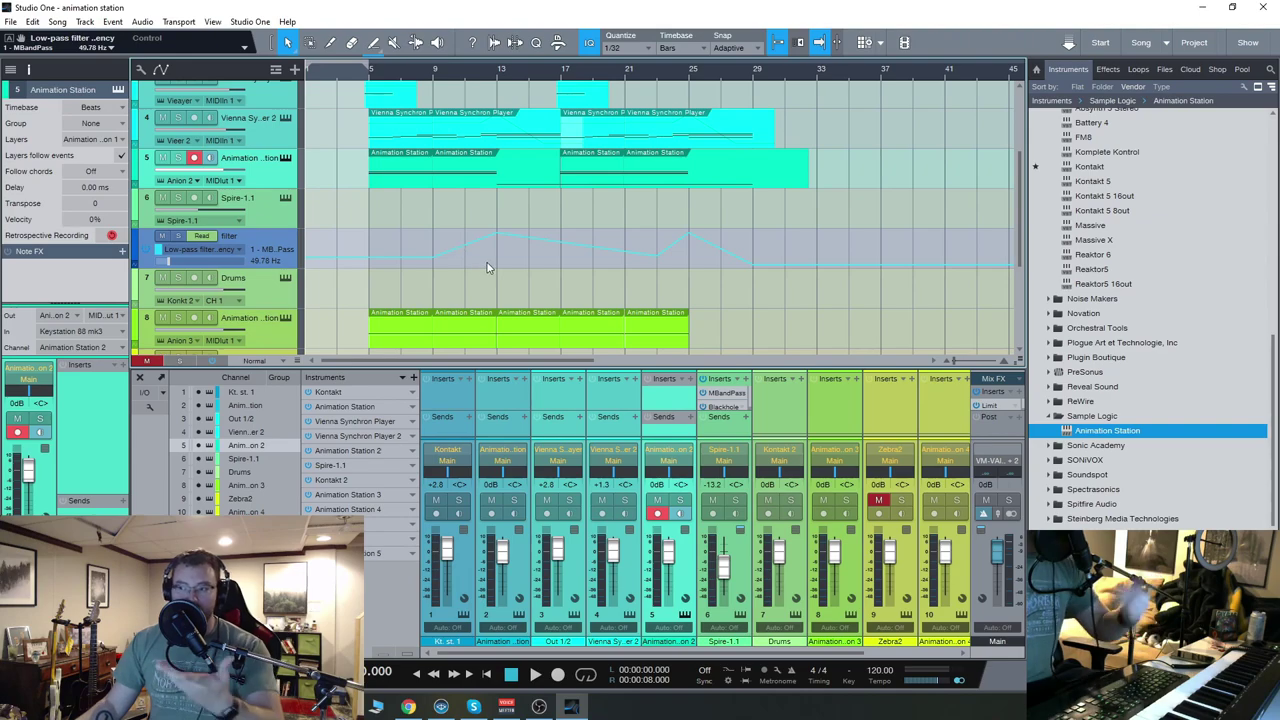
scroll(490, 270, down, 4)
Record-arm the Animation Station 3 track and open its arpeggiator editor
click(259, 176)
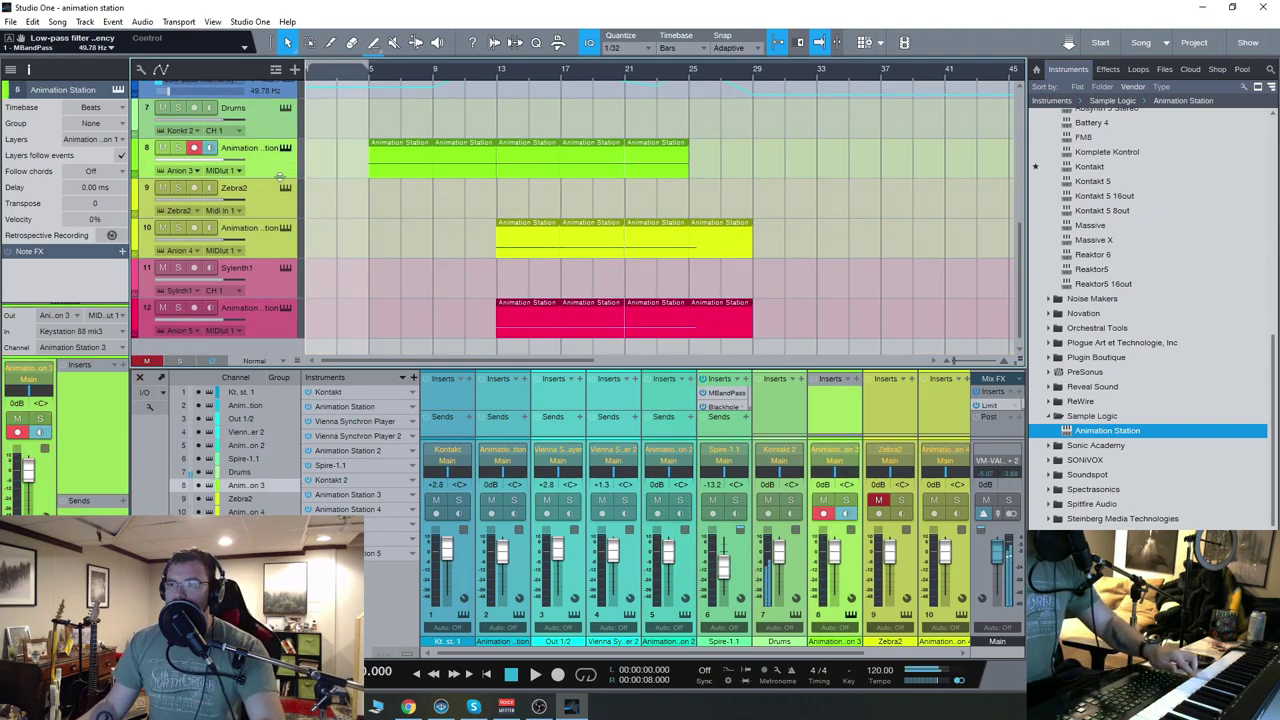
click(285, 148)
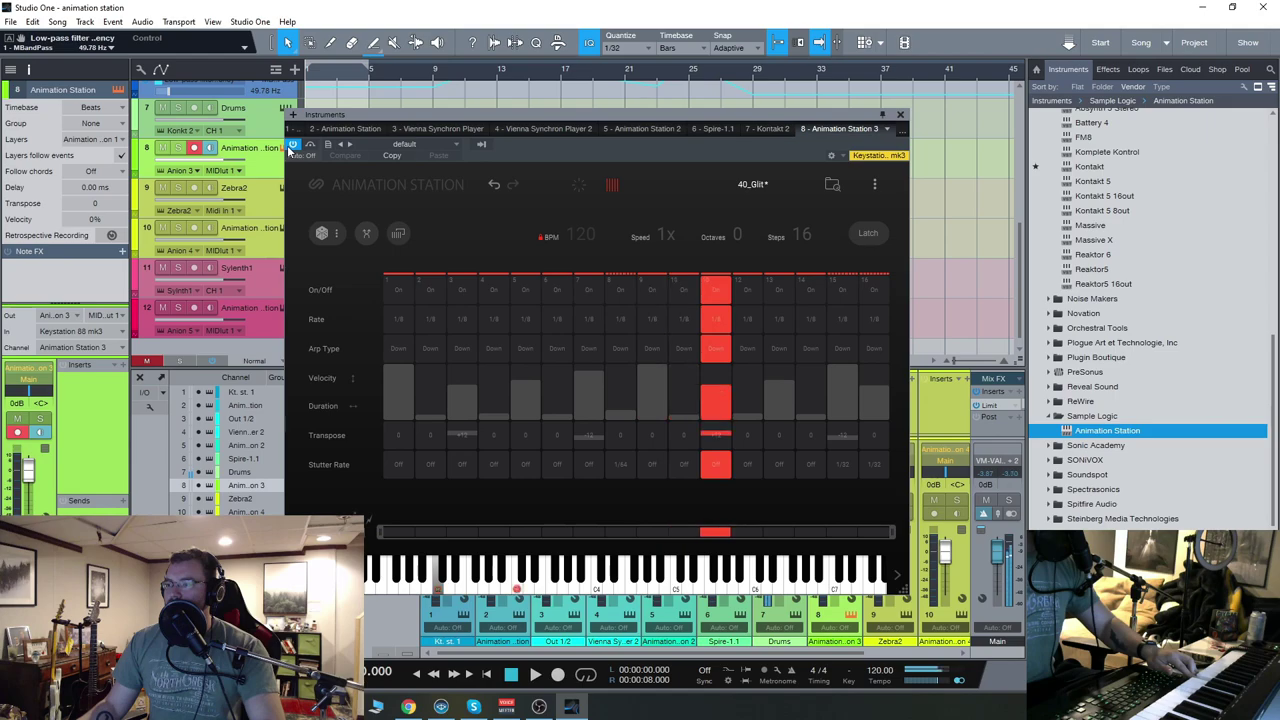
drag(655, 120, 676, 77)
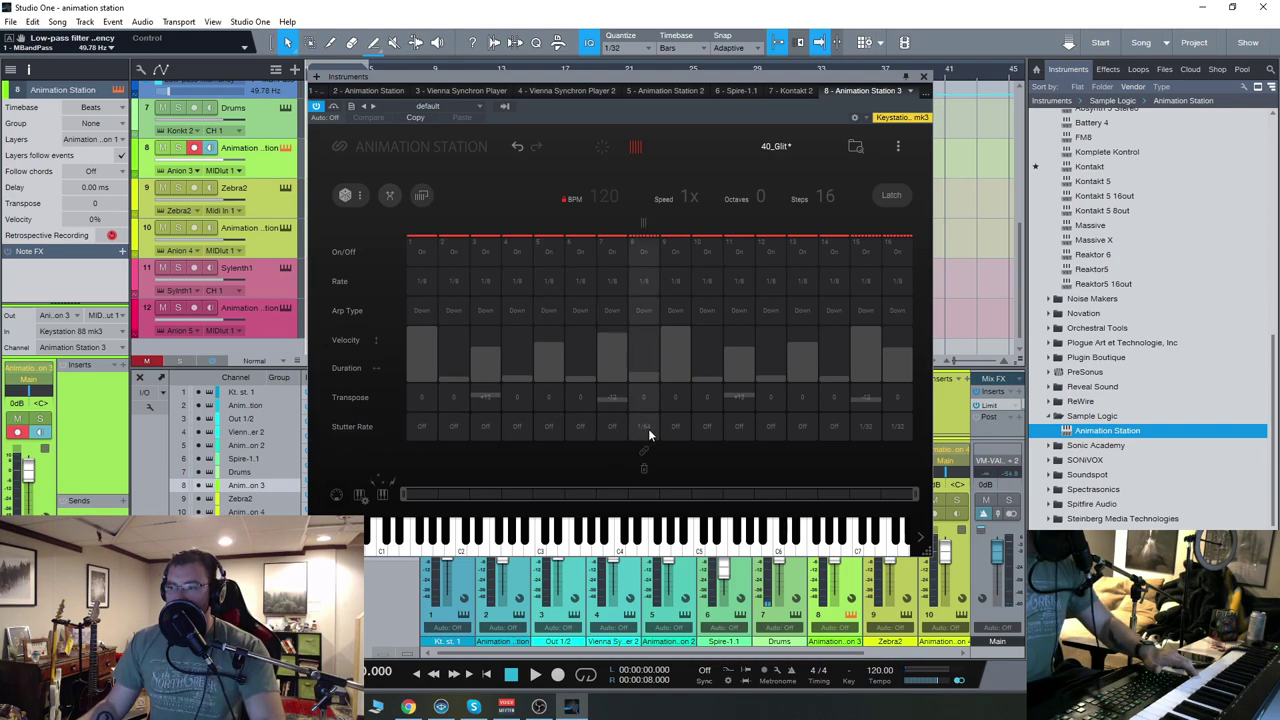
Set the 40_Glit pattern to 16 steps, leave step 7's stutter rate Off, and close the editor
click(776, 468)
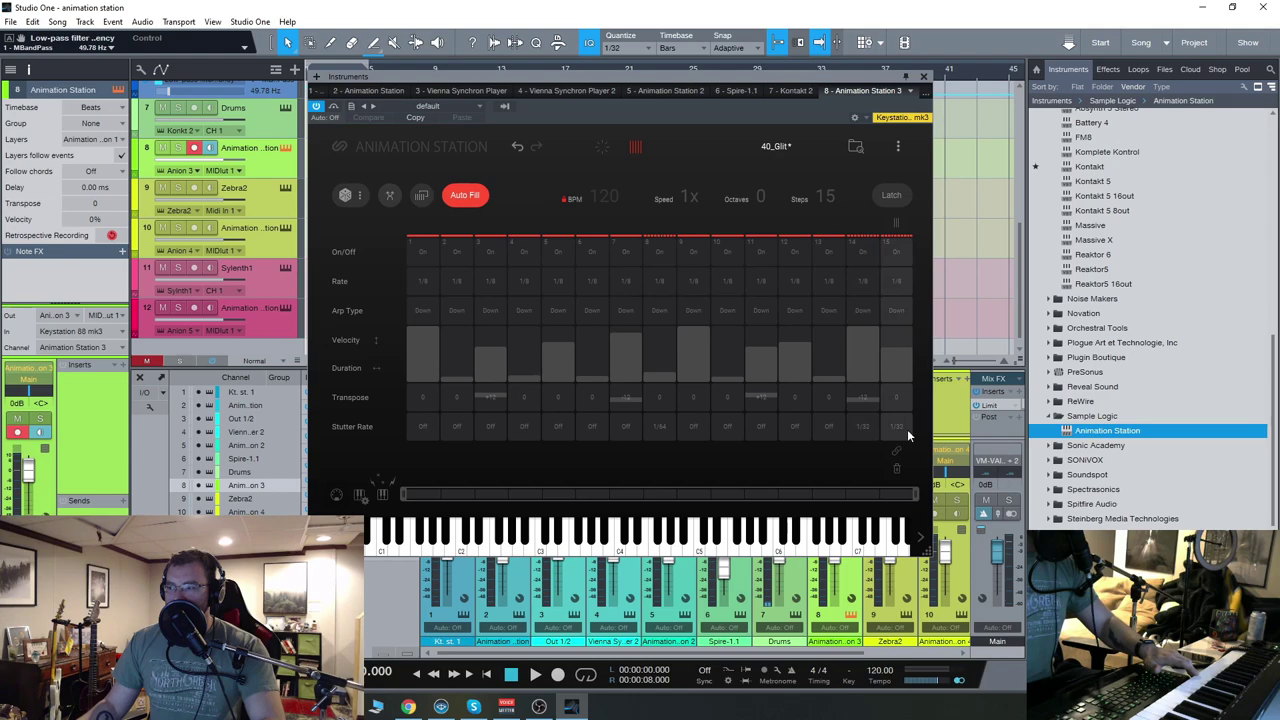
click(628, 428)
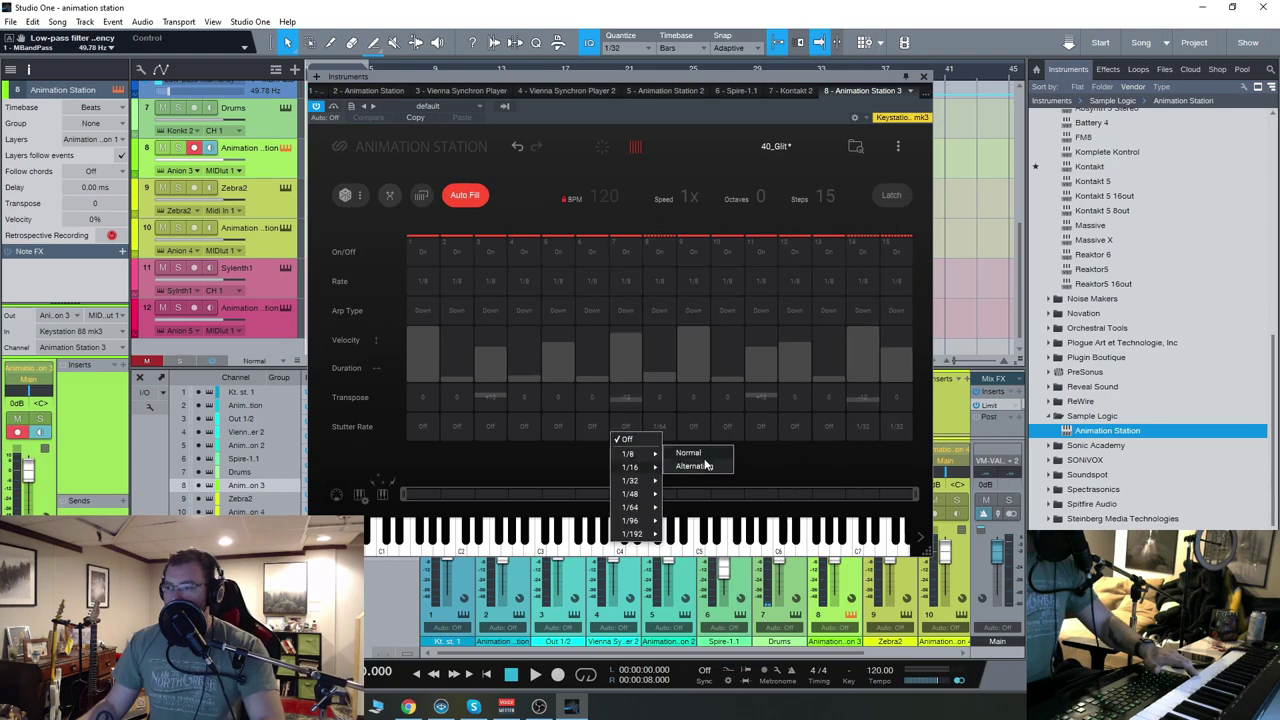
click(706, 464)
click(625, 426)
click(625, 439)
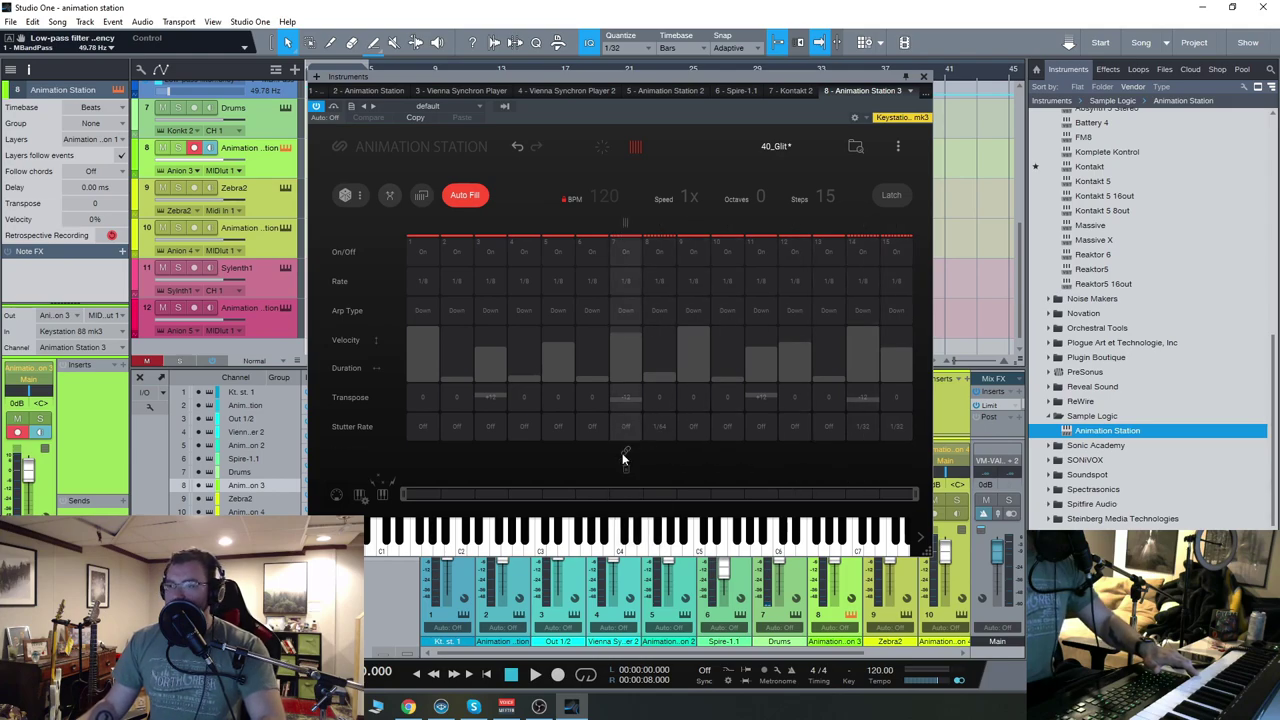
mouse_move(626, 458)
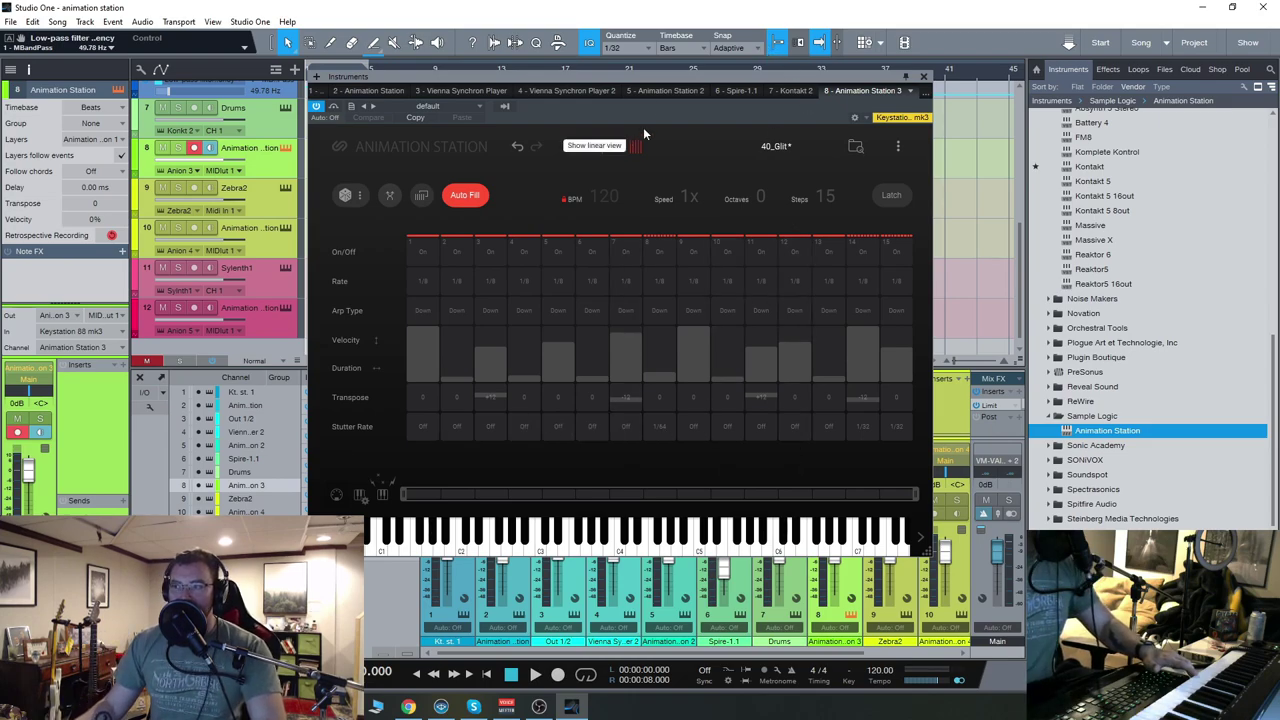
drag(668, 85, 655, 79)
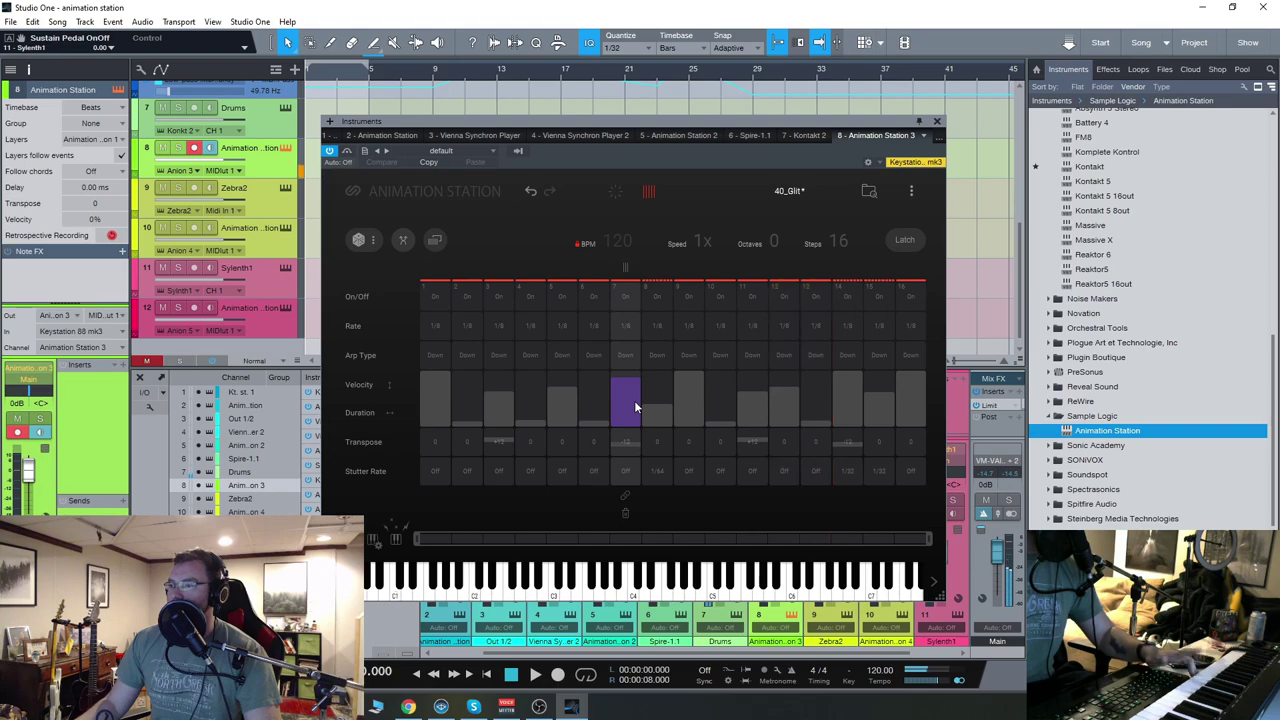
click(213, 287)
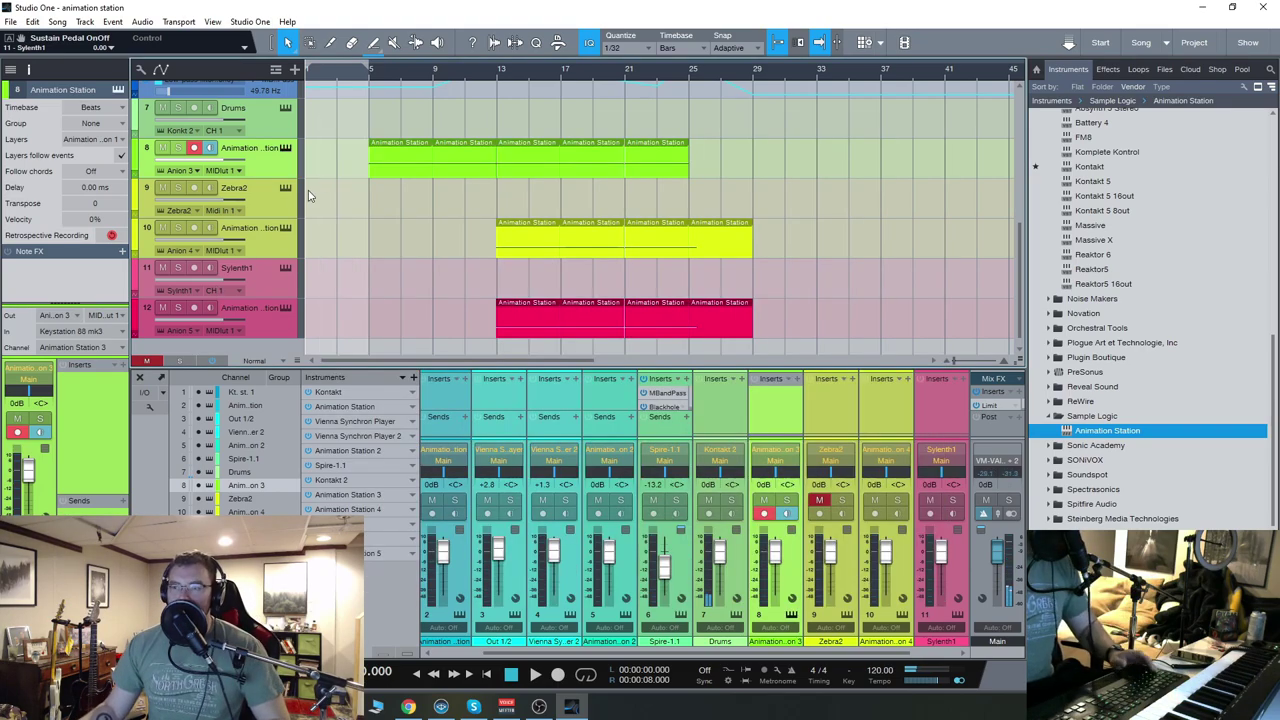
Arm track 10, unmute Zebra2, preview its eight-step arpeggio, then arm track 12's Animation Station 5
click(273, 245)
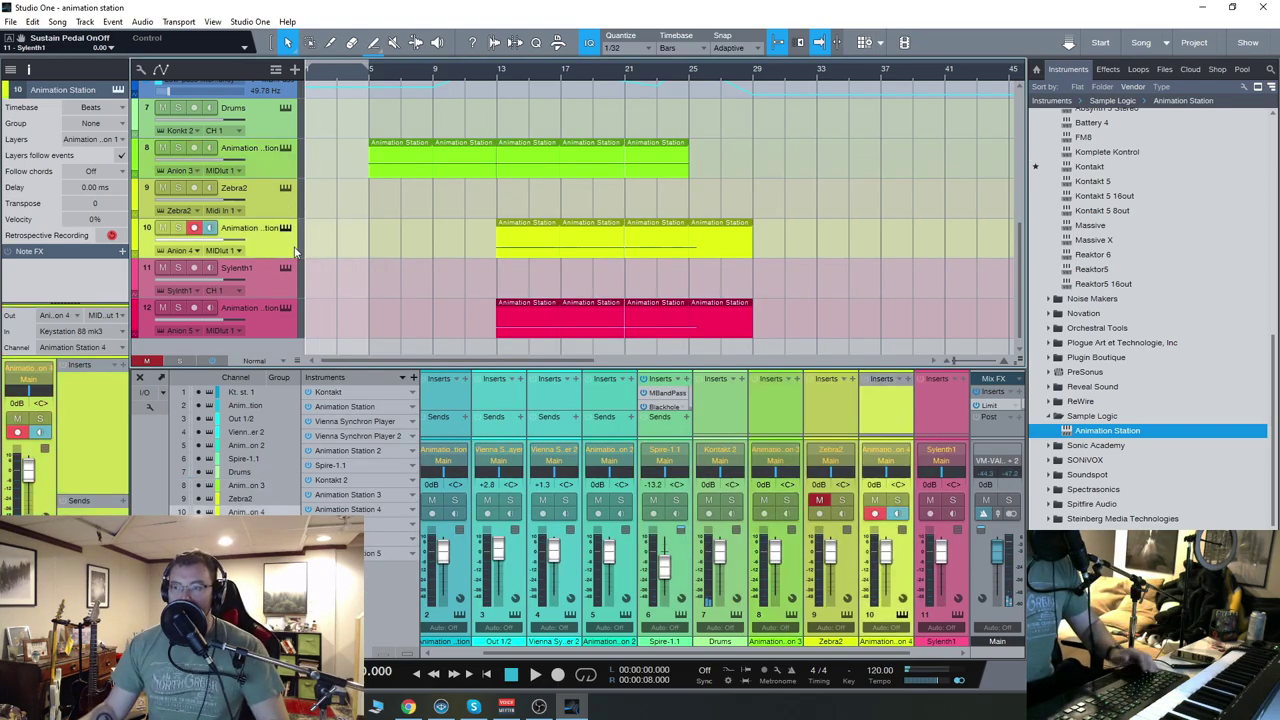
click(820, 503)
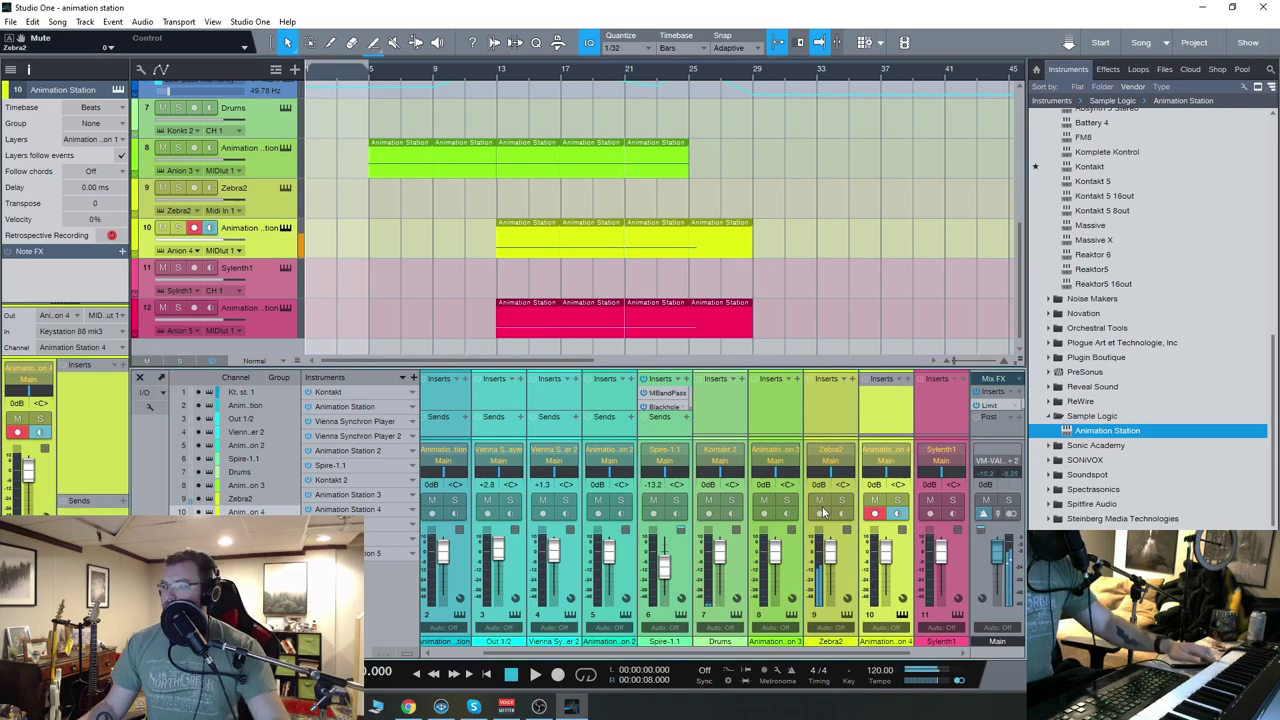
click(285, 228)
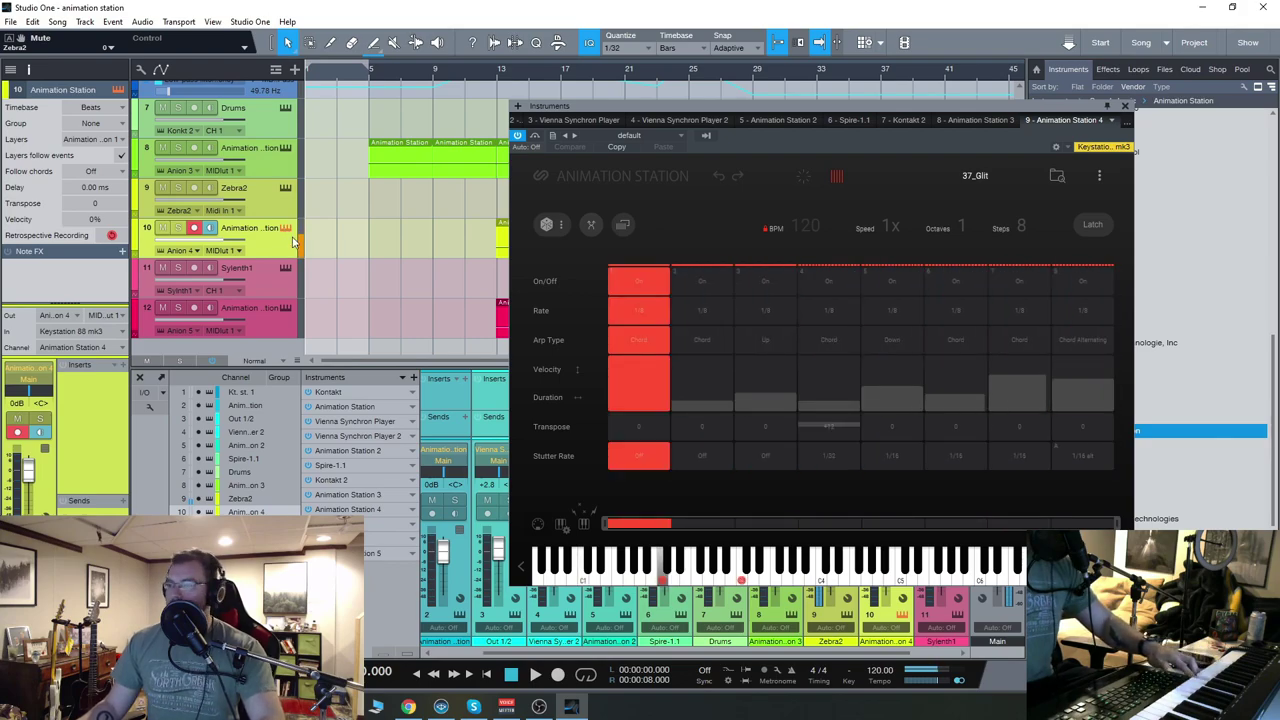
drag(854, 114, 675, 105)
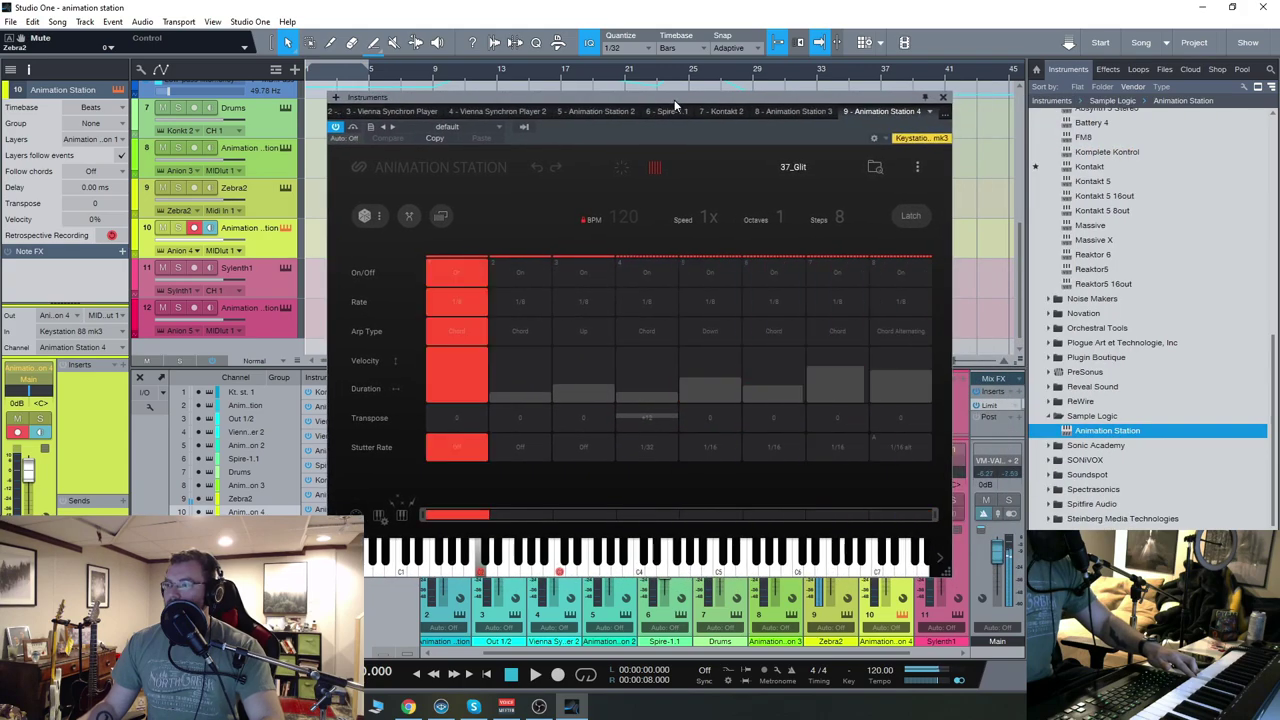
click(943, 100)
click(295, 324)
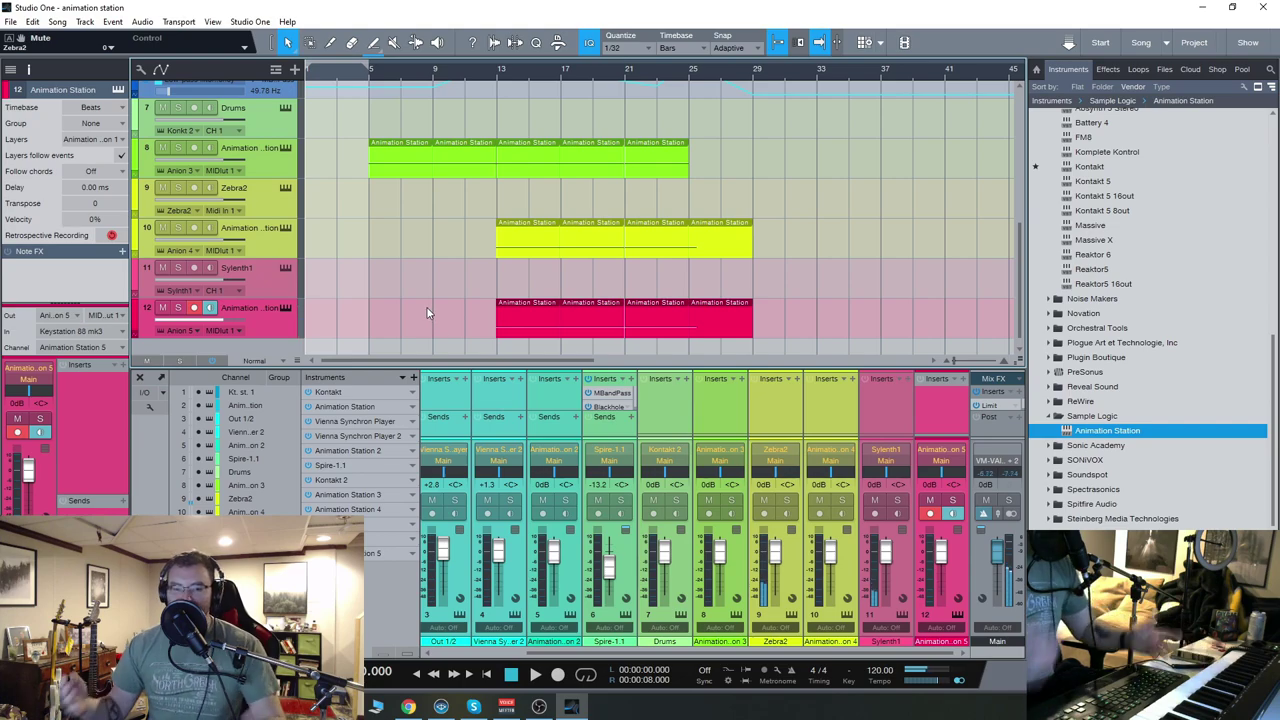
Arm track 3's Vienna Synchron Player, close the mixer with F3, and scroll toward the song start
scroll(426, 275, up, 6)
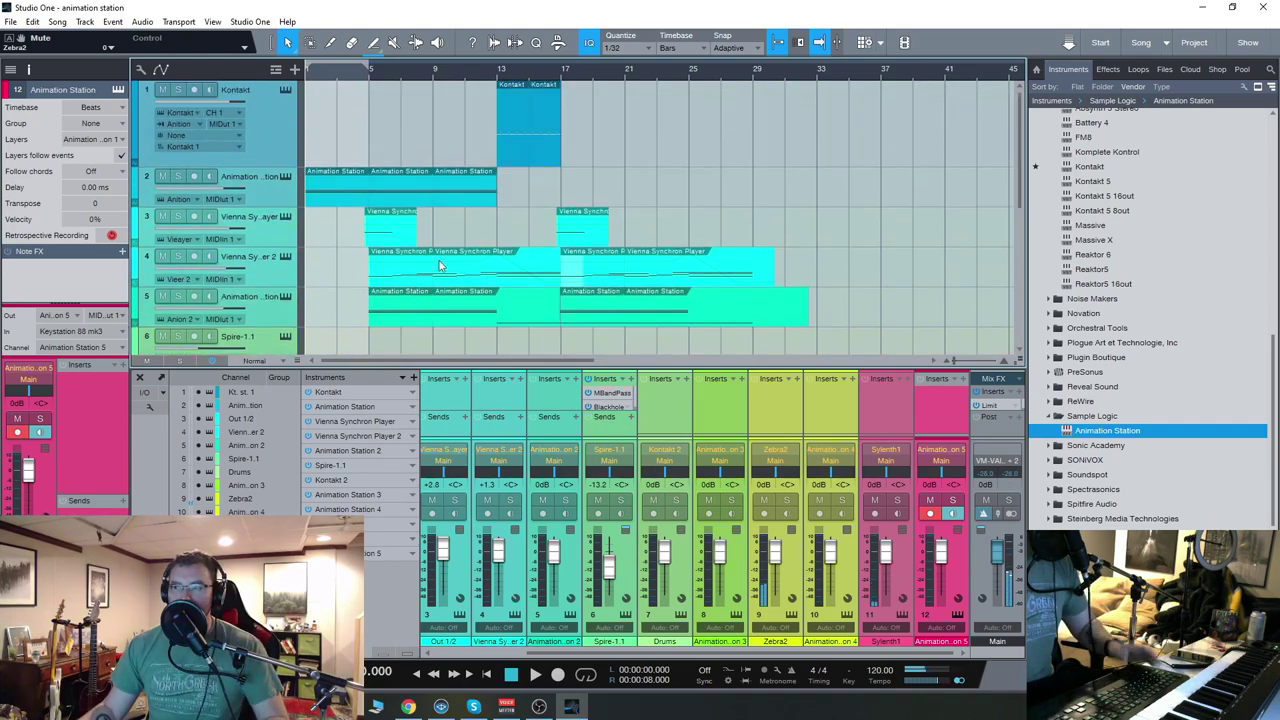
scroll(261, 190, down, 1)
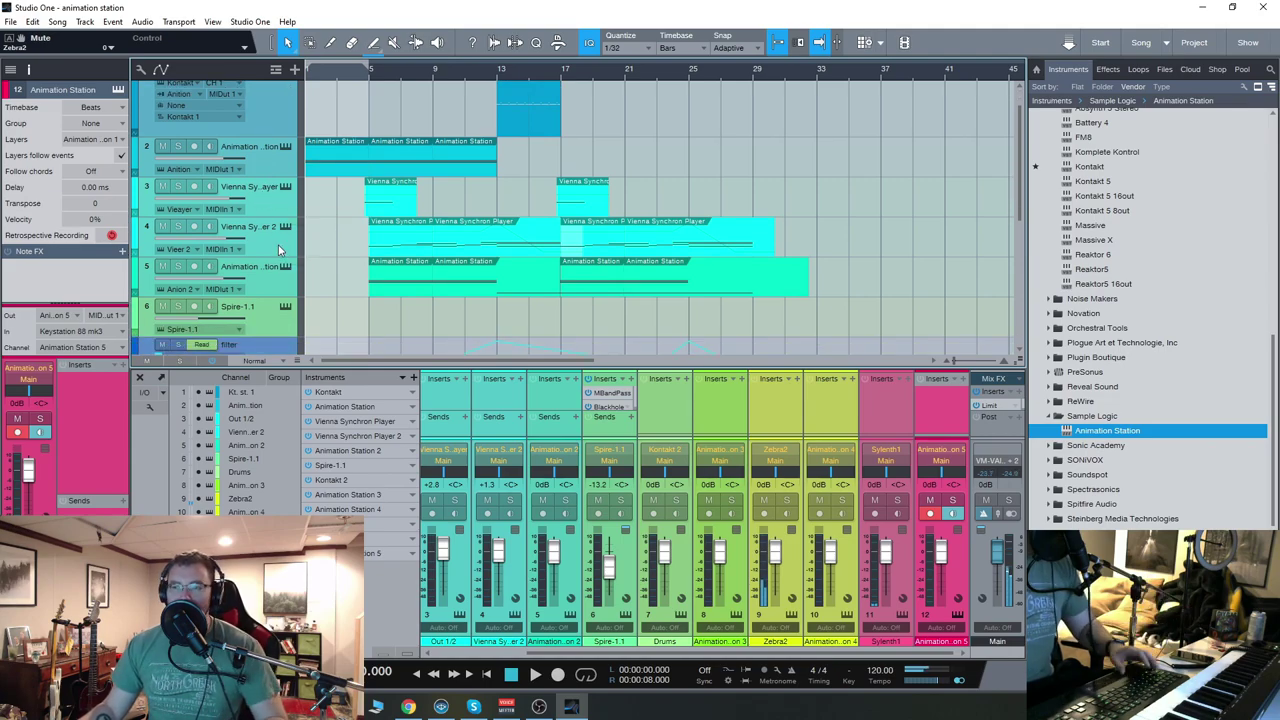
click(276, 210)
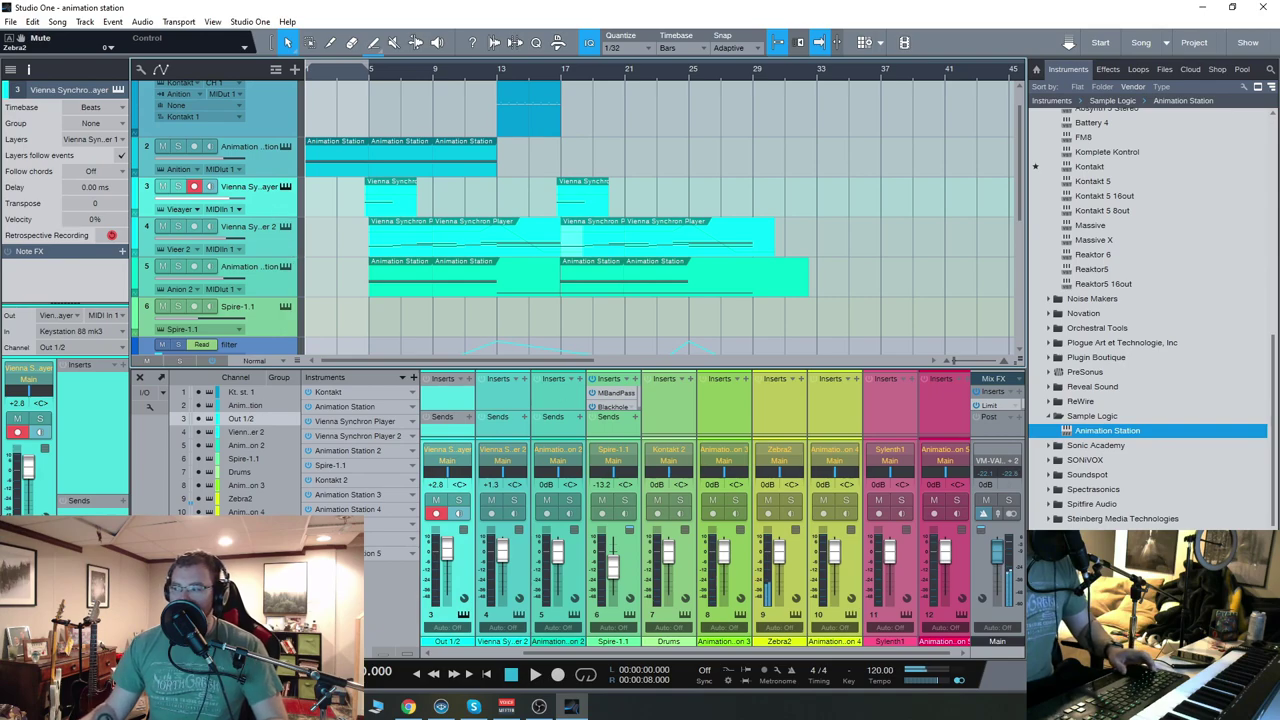
key(F3)
scroll(356, 254, up, 2)
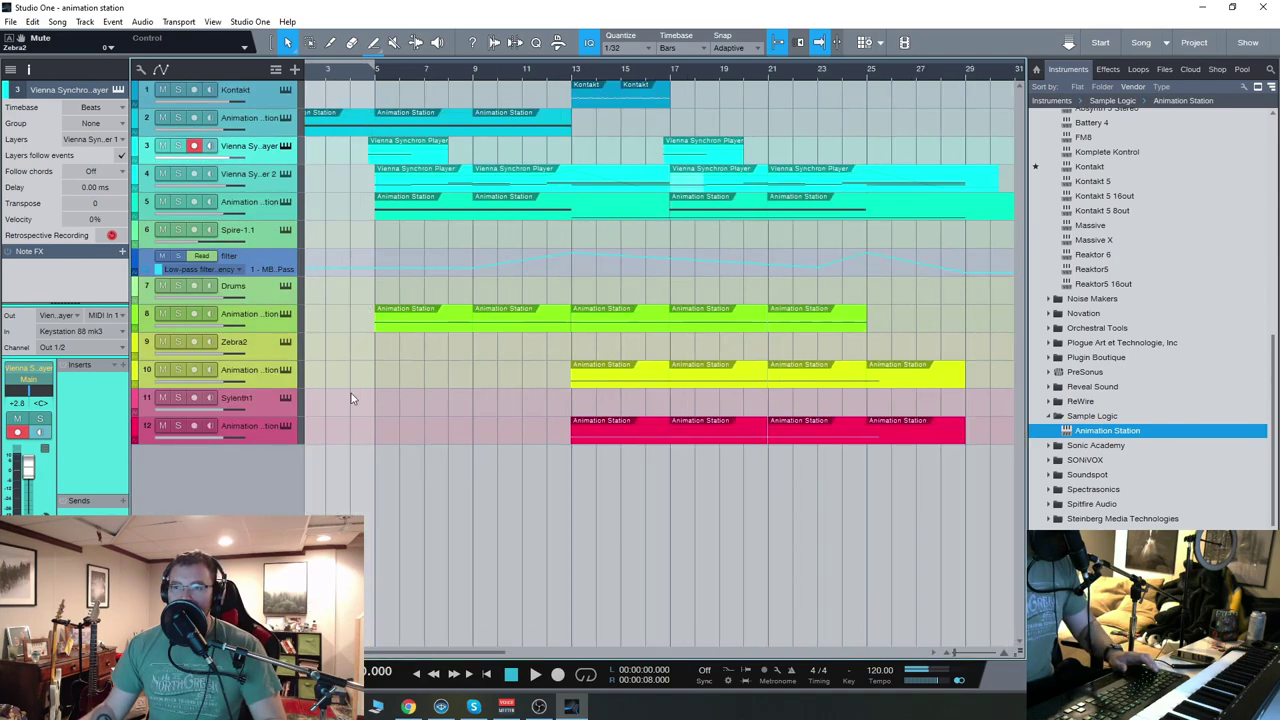
scroll(400, 652, left, 2)
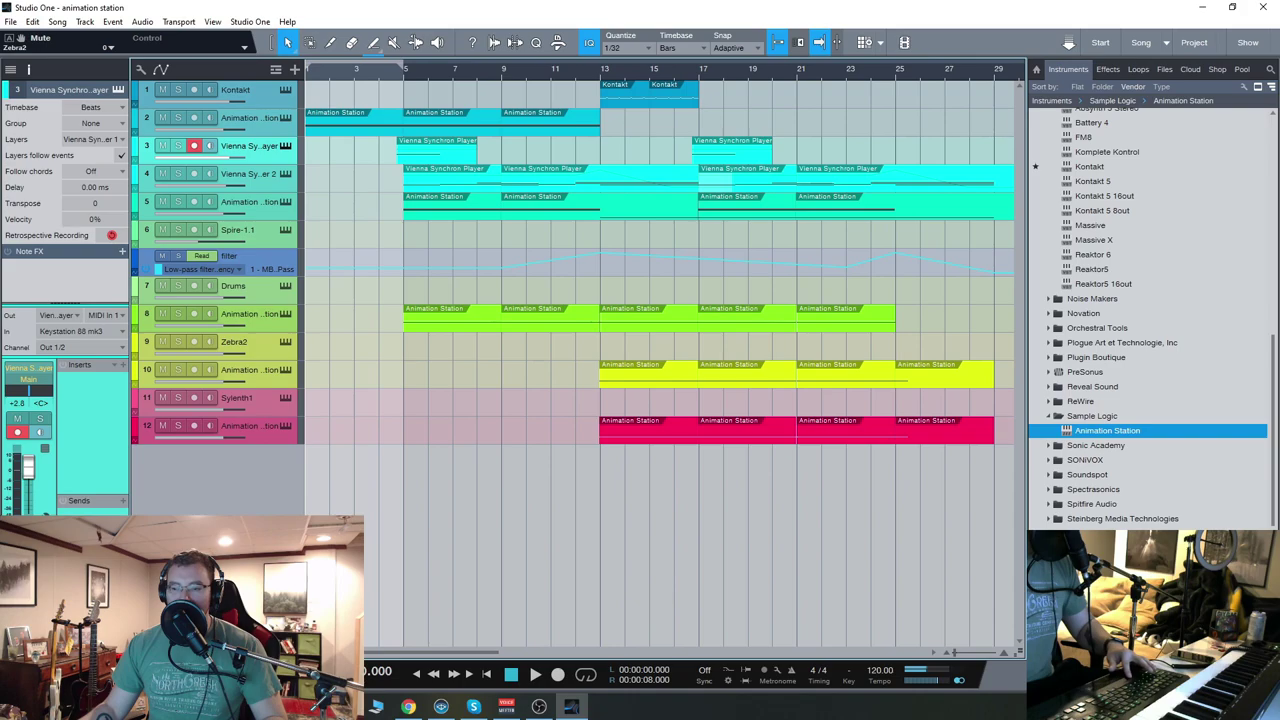